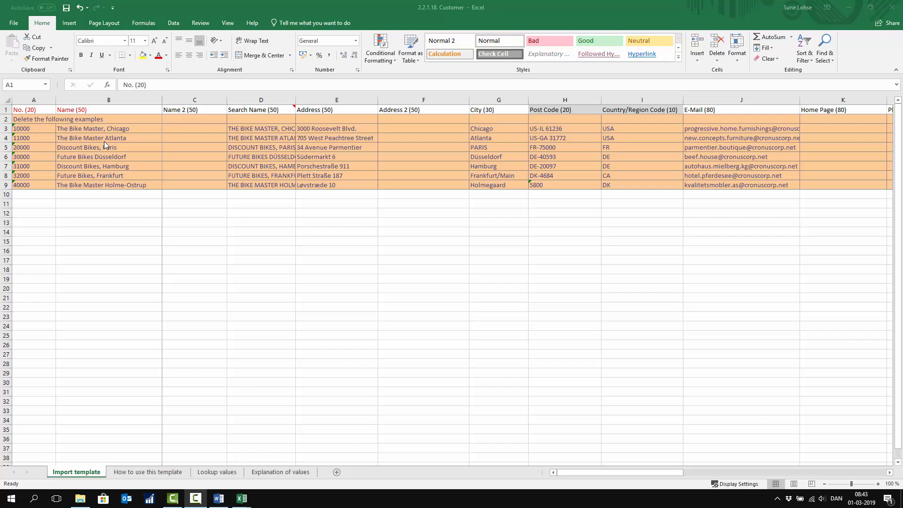
# Review the No., Name, Name 2 and Search Name columns and their example entries on the Import template sheet.
pyautogui.click(34, 110)
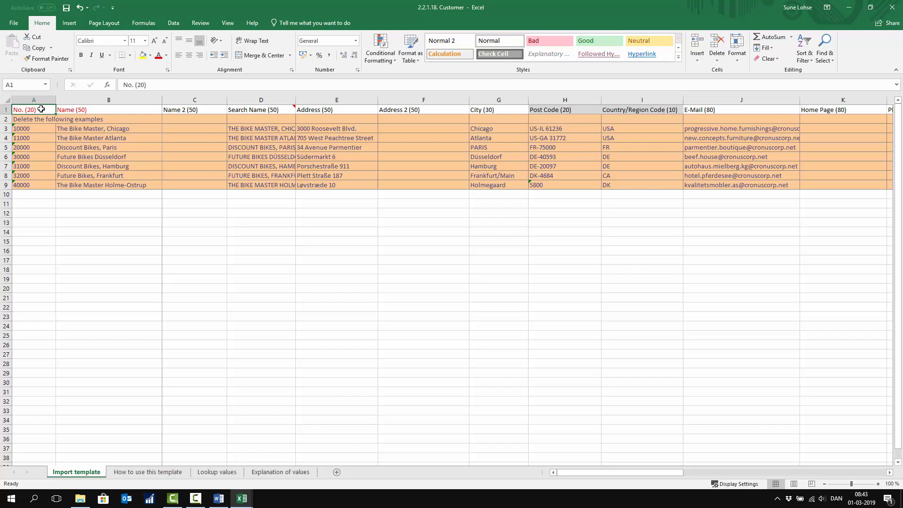
pyautogui.click(71, 109)
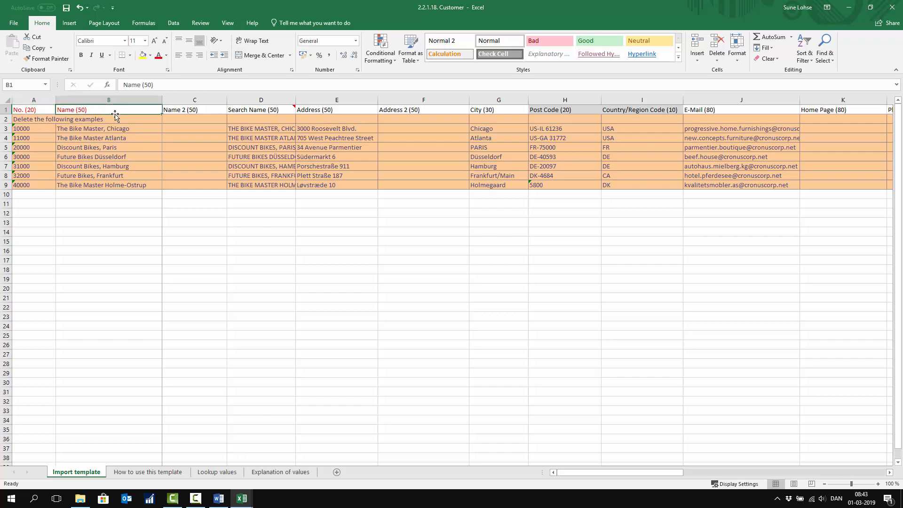
pyautogui.click(200, 111)
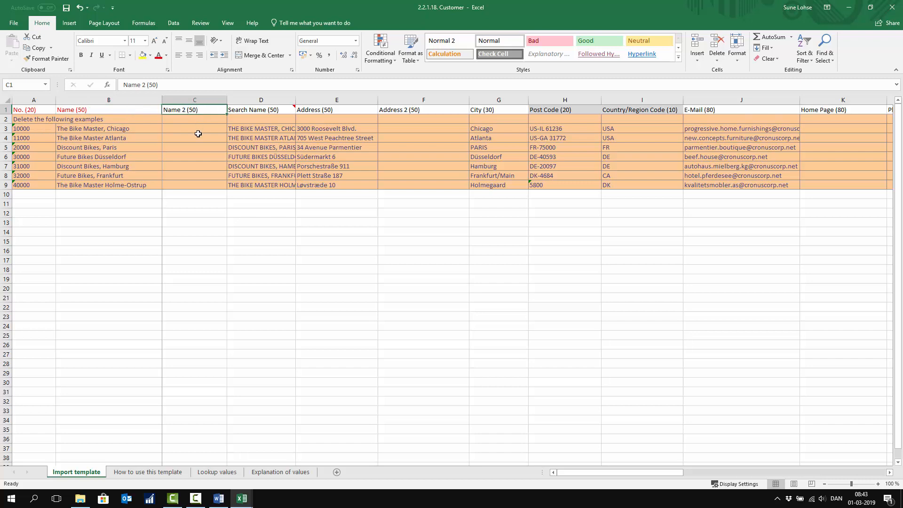
pyautogui.moveTo(196, 136); pyautogui.dragTo(198, 159)
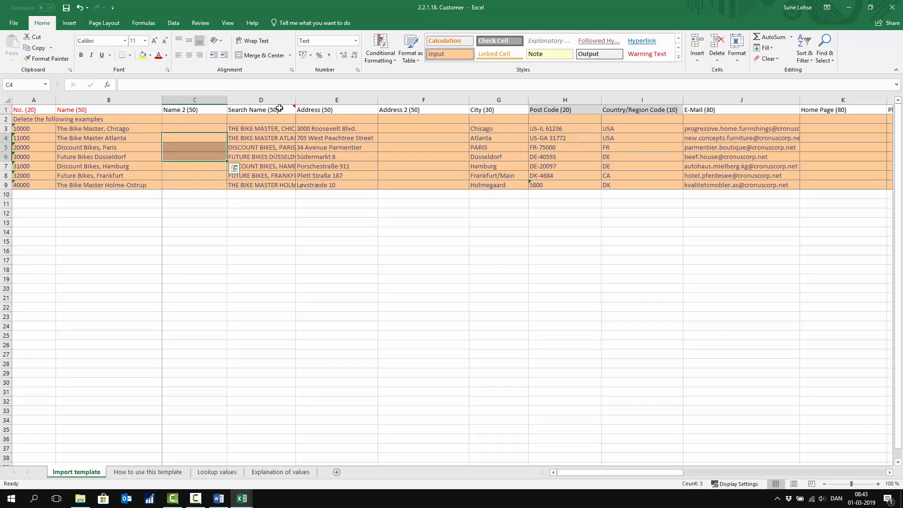
pyautogui.moveTo(262, 131); pyautogui.dragTo(264, 153)
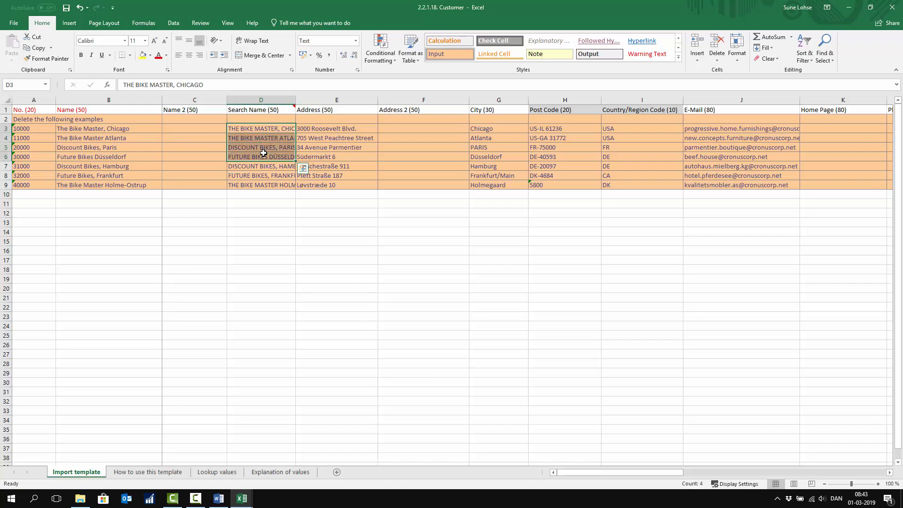
pyautogui.click(101, 139)
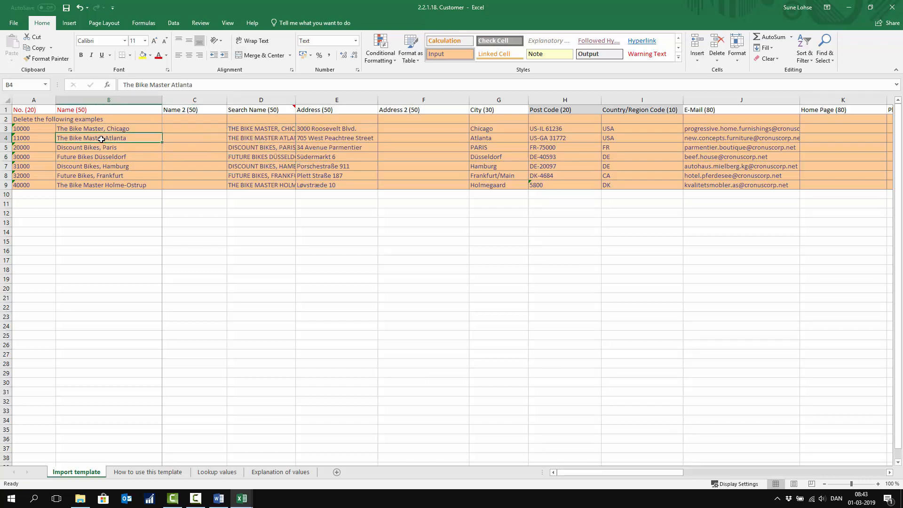
# Review the Address, Address 2, City, Post Code and Country/Region Code columns with their example rows.
pyautogui.click(324, 135)
pyautogui.click(405, 133)
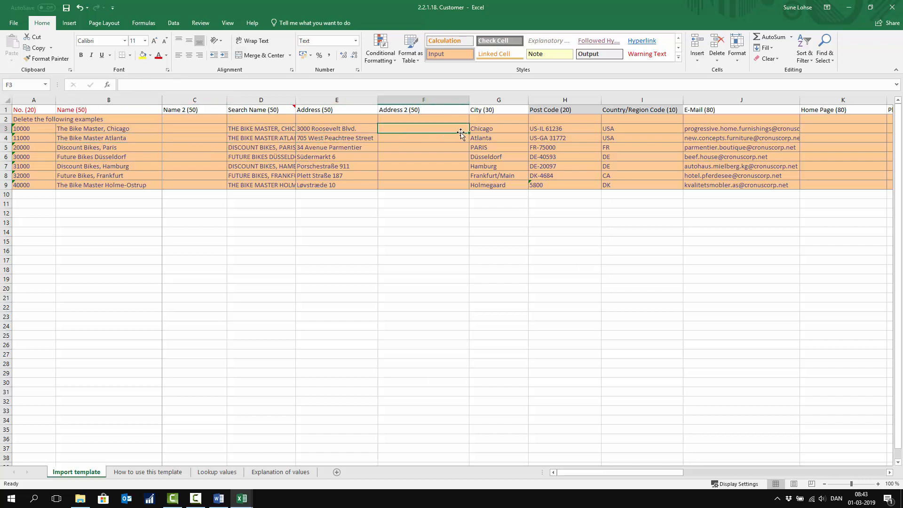
pyautogui.click(500, 132)
pyautogui.click(547, 134)
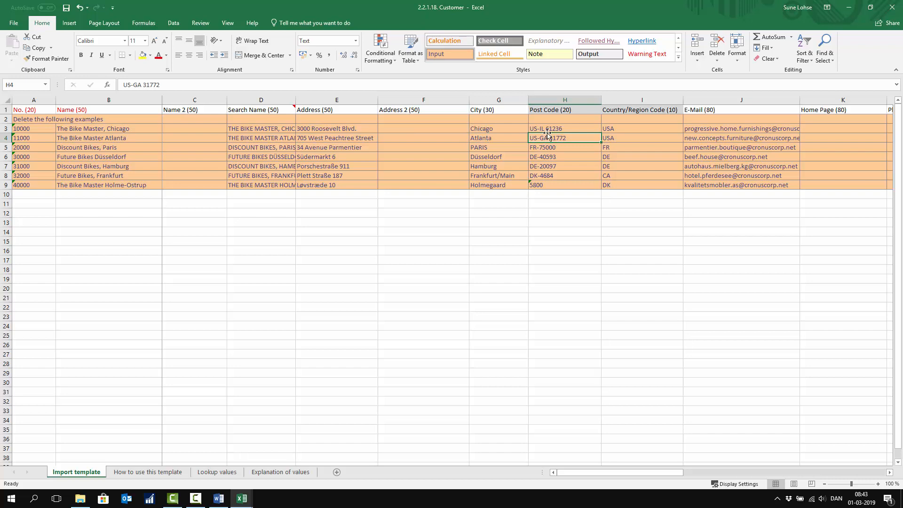
pyautogui.click(571, 110)
pyautogui.click(572, 128)
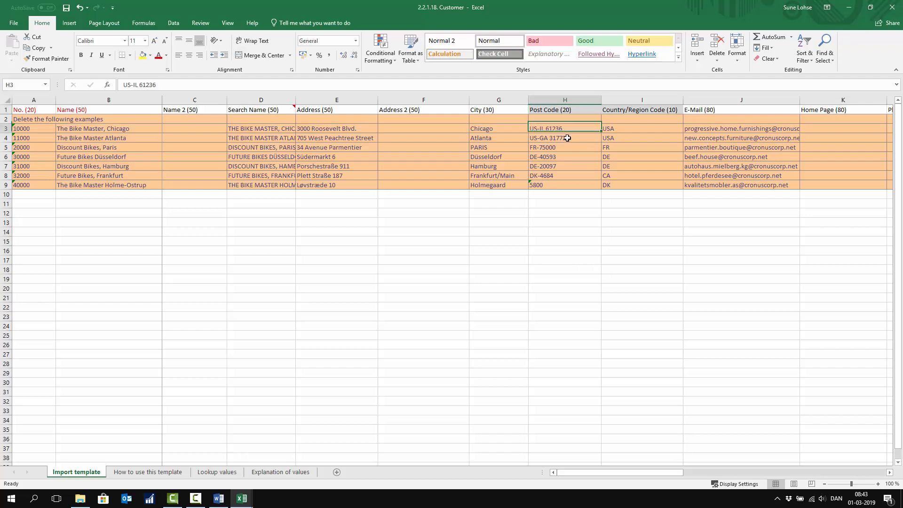
pyautogui.moveTo(567, 138); pyautogui.dragTo(569, 152)
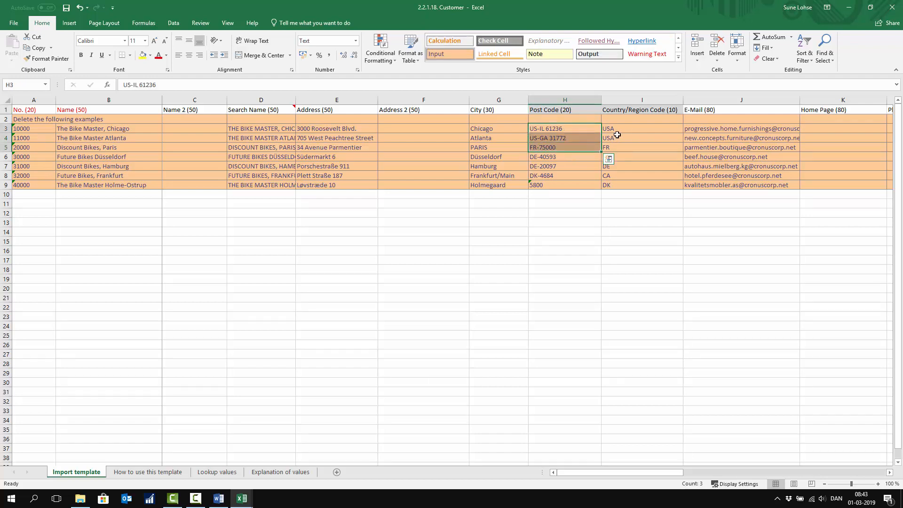
pyautogui.click(633, 132)
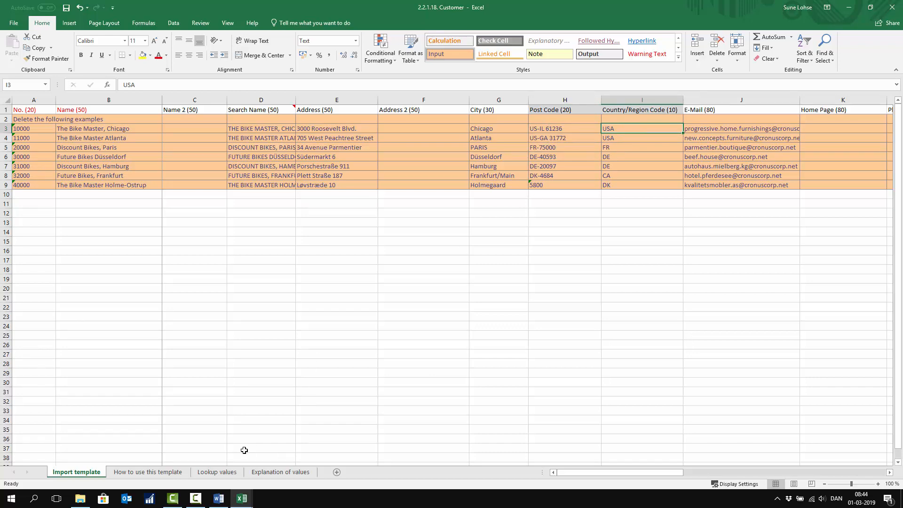
# Look up the country/region codes on the Explanation of values sheet, then return to the Import template sheet.
pyautogui.click(280, 472)
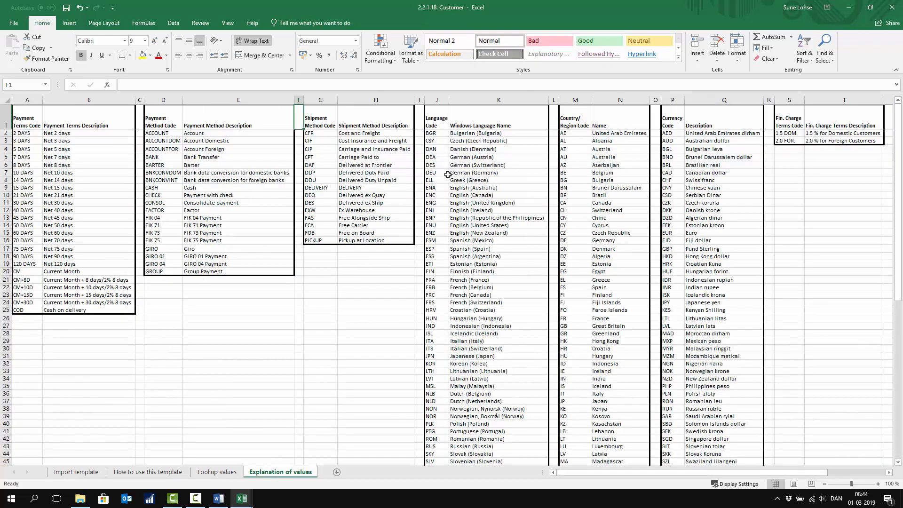
pyautogui.moveTo(578, 121); pyautogui.dragTo(607, 286)
pyautogui.moveTo(571, 217); pyautogui.dragTo(573, 295)
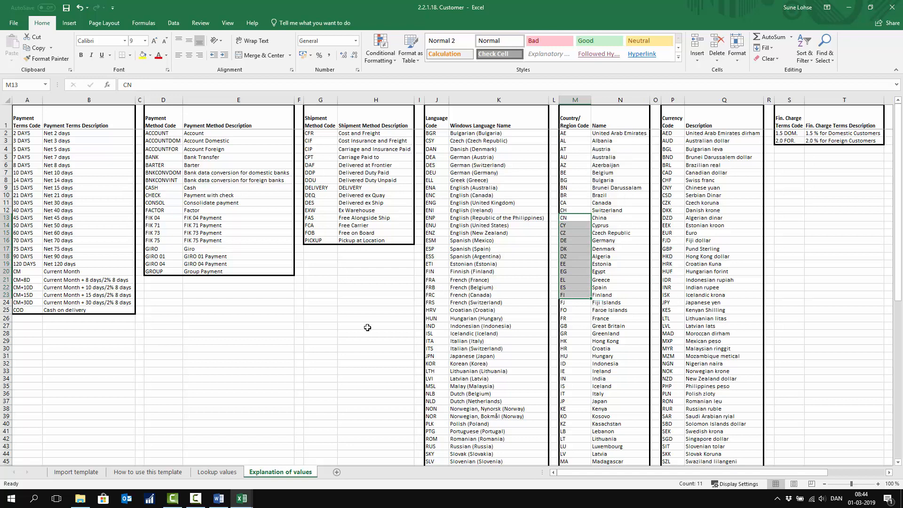
pyautogui.click(88, 472)
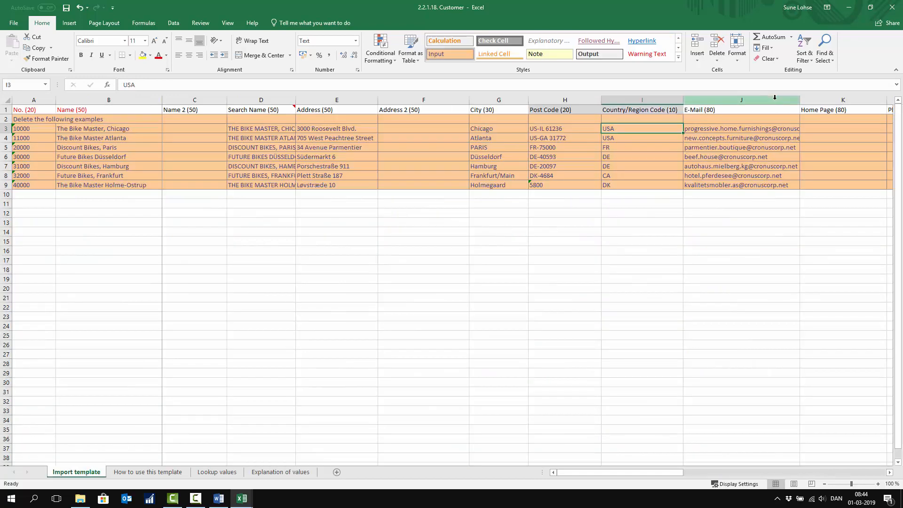
# Look through the column headers from E-Mail to Currency Code on the Import template sheet.
pyautogui.click(753, 111)
pyautogui.press('Right')
pyautogui.press('Right')
pyautogui.press('Right')
pyautogui.press('Right')
pyautogui.press('Right')
pyautogui.press('Right')
pyautogui.press('Right')
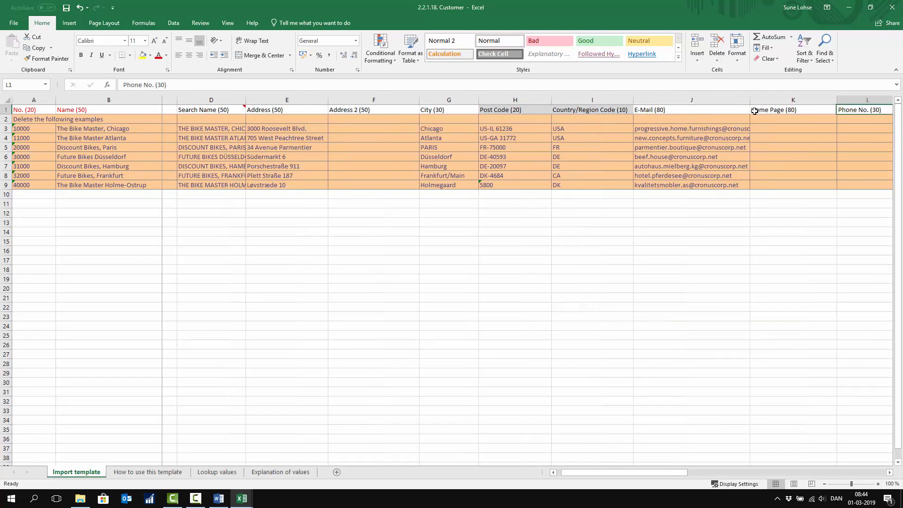
pyautogui.press('Right')
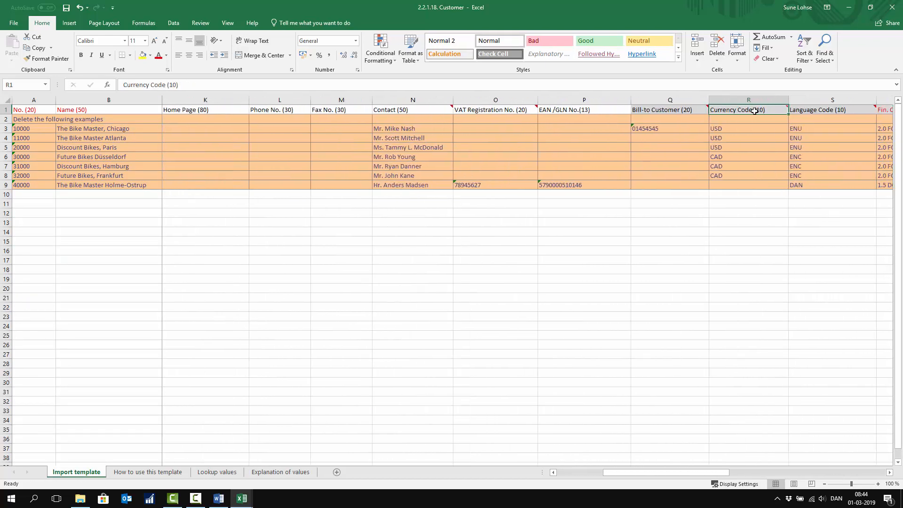
# Examine the Contact, VAT Registration No., EAN/GLN No. and Bill-to Customer columns, including the comment on the Contact header.
pyautogui.click(395, 110)
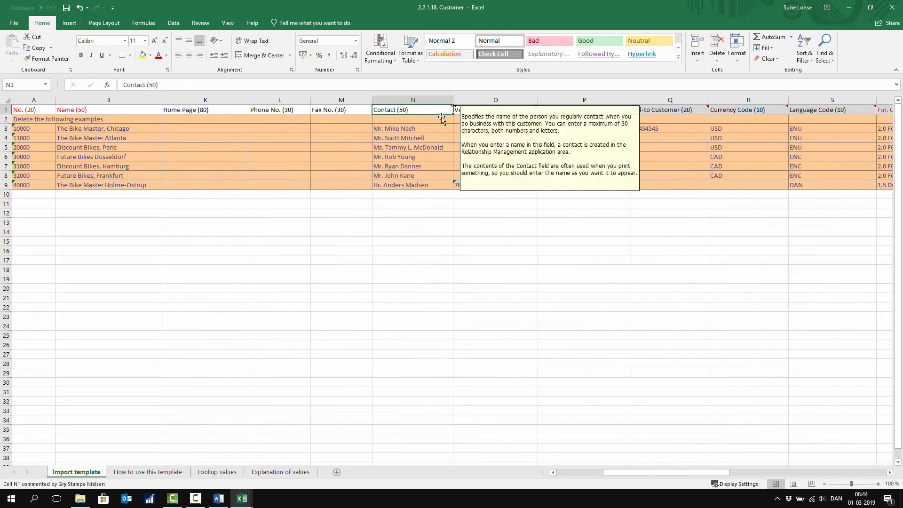
pyautogui.click(427, 136)
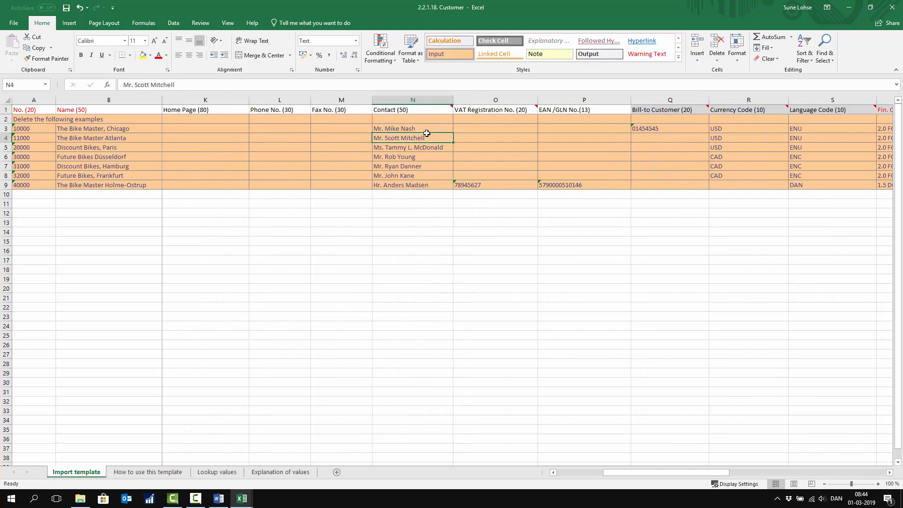
pyautogui.click(490, 144)
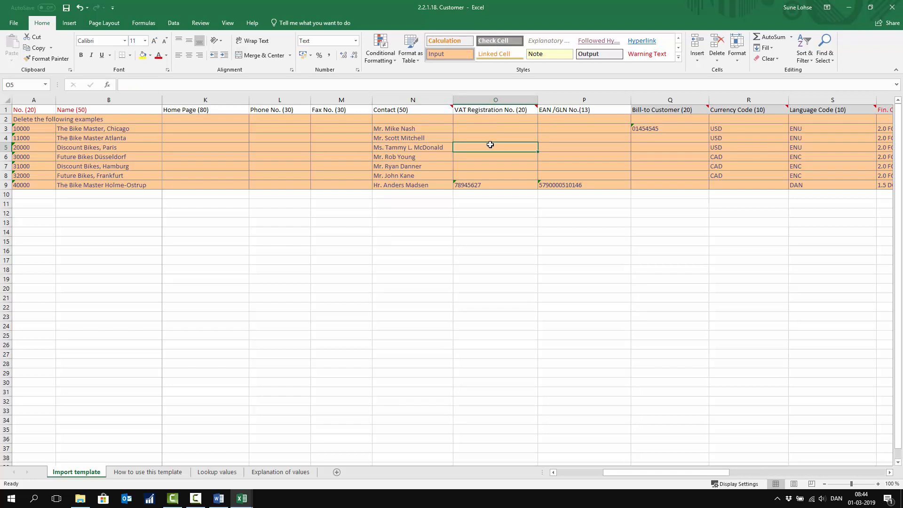
pyautogui.click(572, 128)
pyautogui.click(652, 140)
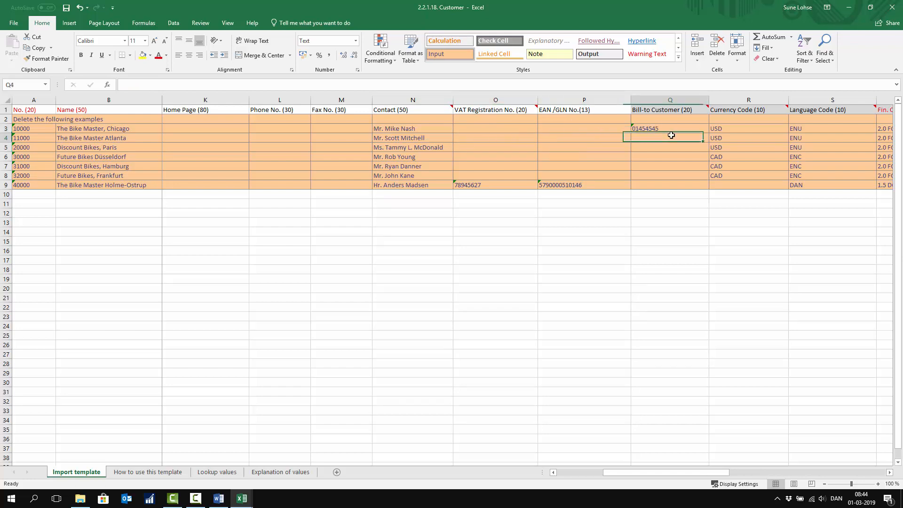
# Examine the example entries in the Bill-to Customer, Currency Code and Language Code columns.
pyautogui.press('Right')
pyautogui.press('Right')
pyautogui.press('Right')
pyautogui.press('Right')
pyautogui.press('Right')
pyautogui.press('Right')
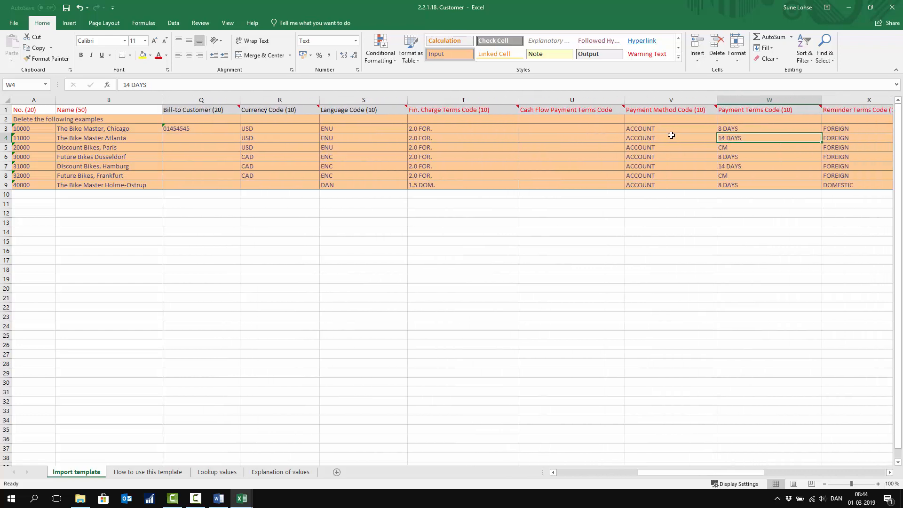
pyautogui.click(193, 130)
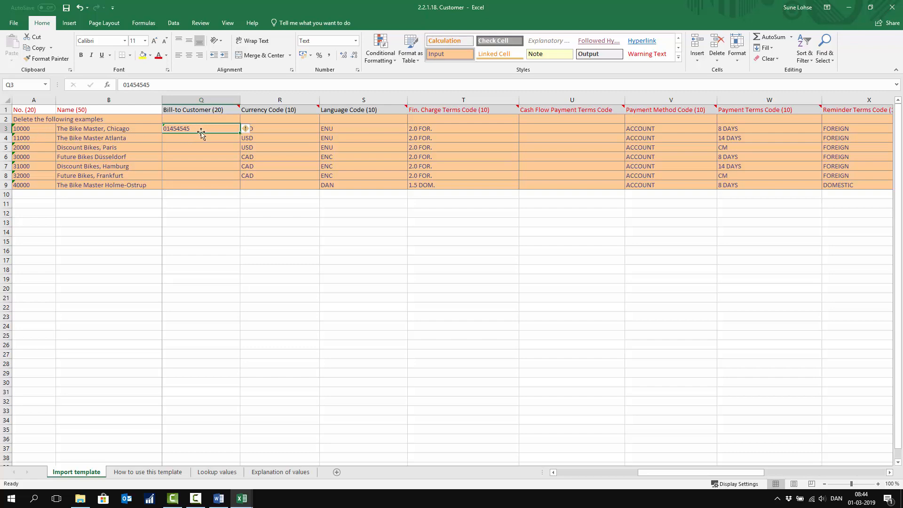
pyautogui.click(198, 147)
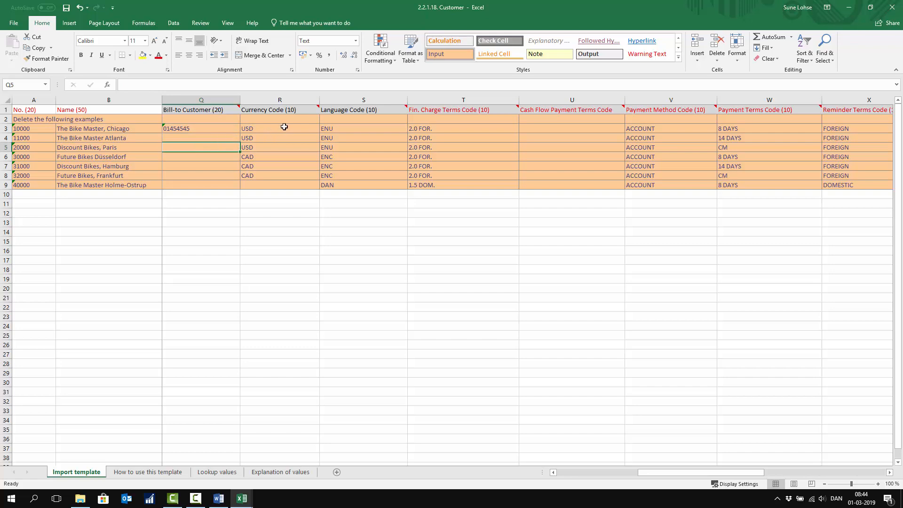
pyautogui.moveTo(284, 126); pyautogui.dragTo(282, 156)
pyautogui.moveTo(351, 130); pyautogui.dragTo(354, 154)
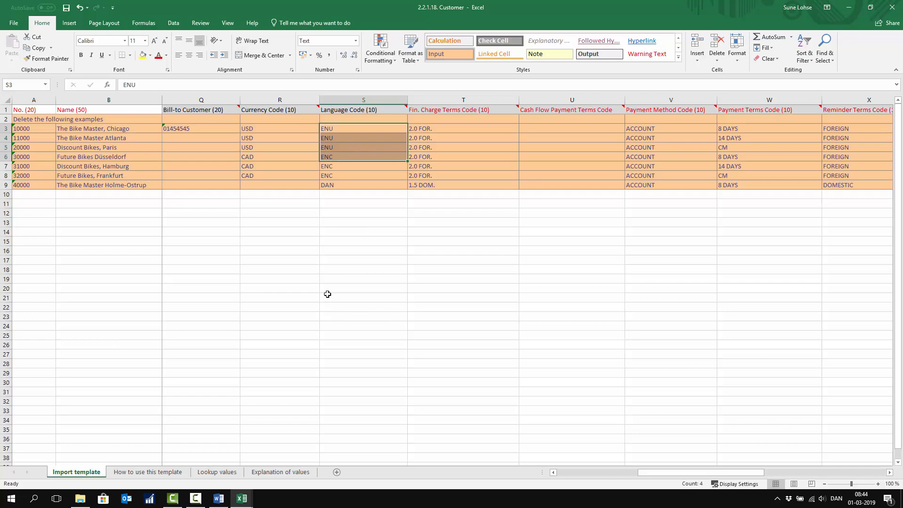
# Check the permitted currency and language codes on the Lookup values sheet and return to the Import template sheet.
pyautogui.click(217, 472)
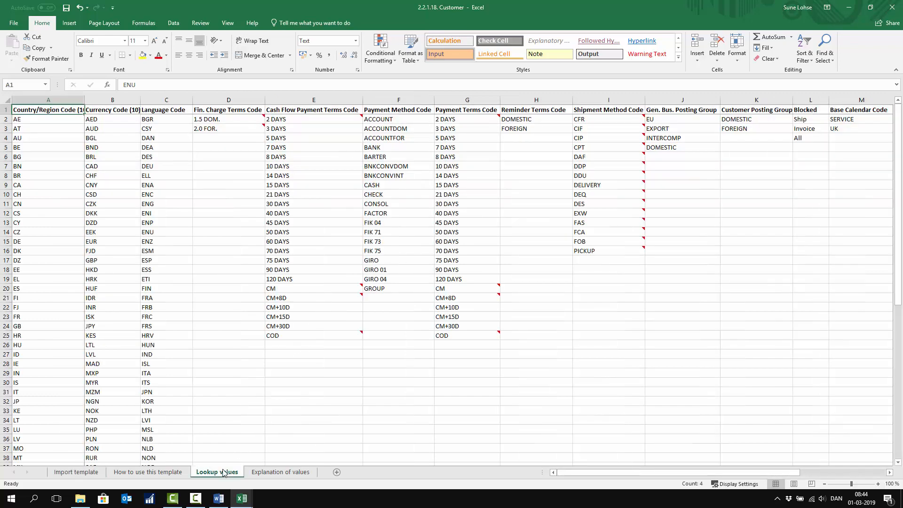
pyautogui.click(113, 99)
pyautogui.click(155, 101)
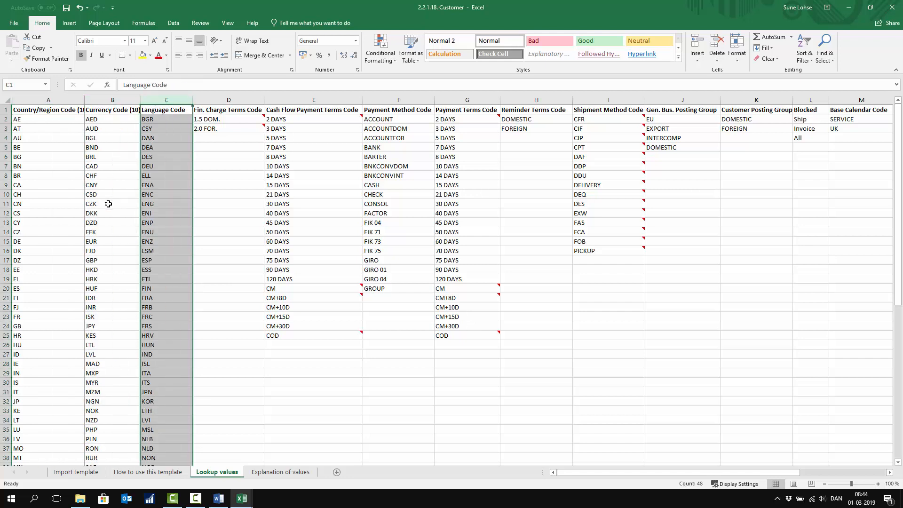
pyautogui.click(108, 220)
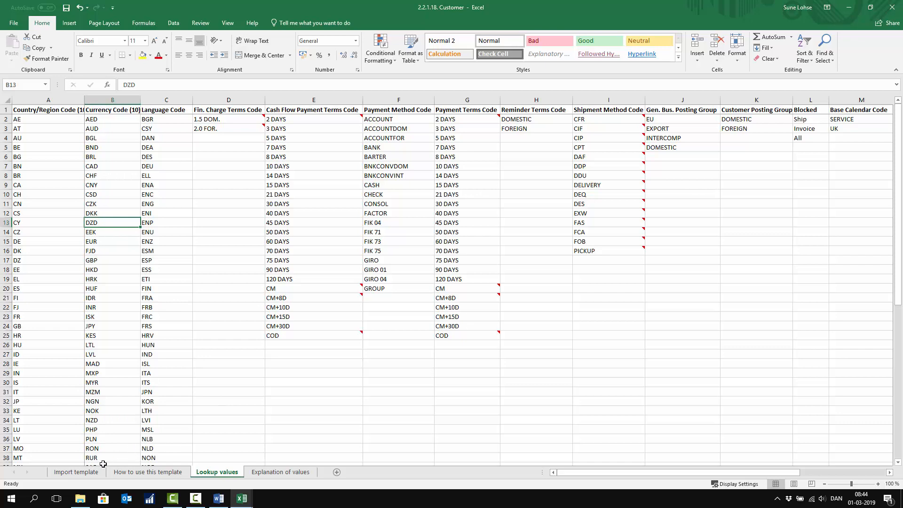
pyautogui.click(76, 472)
# Compare the Fin. Charge Terms Code examples with the code descriptions on the Explanation of values sheet and return to Import template.
pyautogui.click(476, 122)
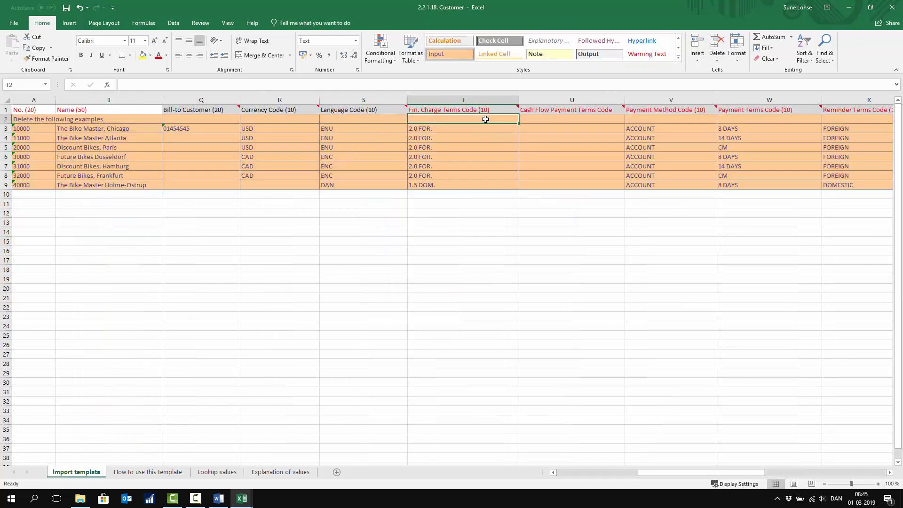
pyautogui.click(470, 130)
pyautogui.moveTo(472, 135); pyautogui.dragTo(476, 157)
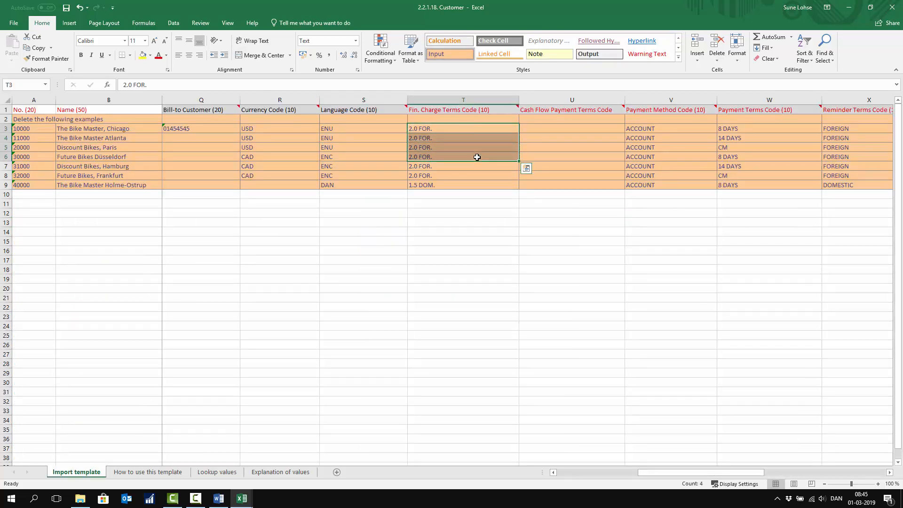
pyautogui.click(286, 474)
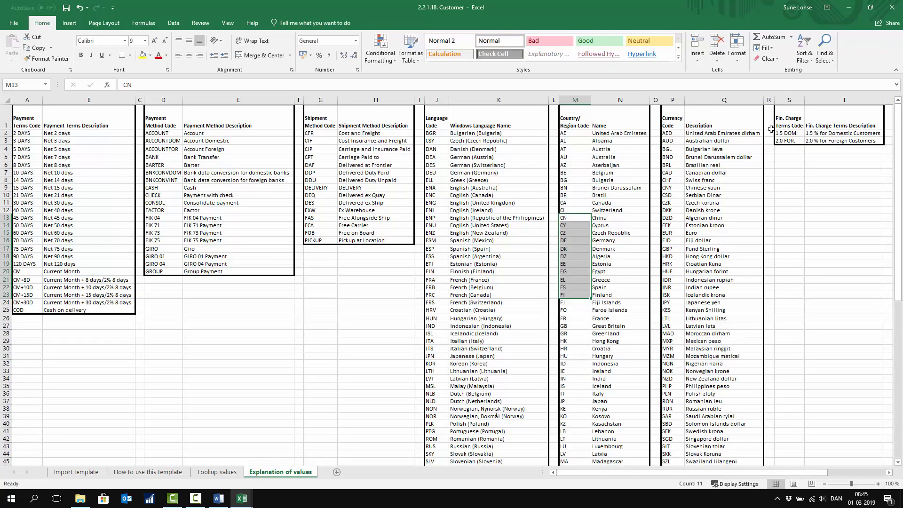
pyautogui.moveTo(794, 119); pyautogui.dragTo(841, 140)
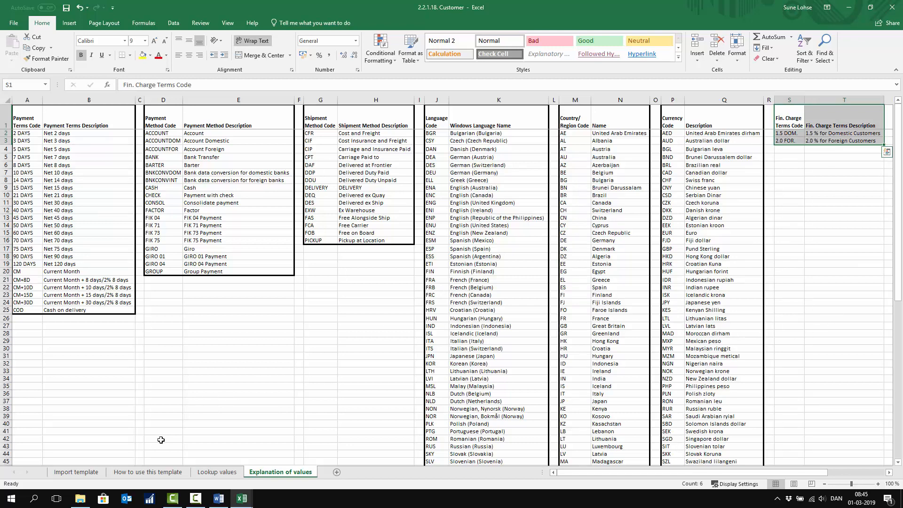
pyautogui.click(76, 472)
# Check the permitted Cash Flow Payment Terms Code entries on the Lookup values sheet and return to the Import template sheet.
pyautogui.hscroll(3, 534, 206)
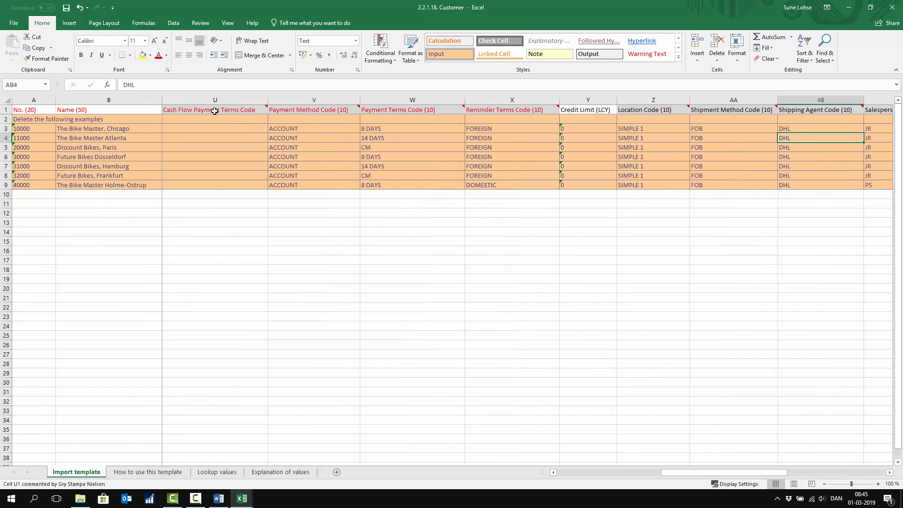
pyautogui.click(214, 111)
pyautogui.click(217, 472)
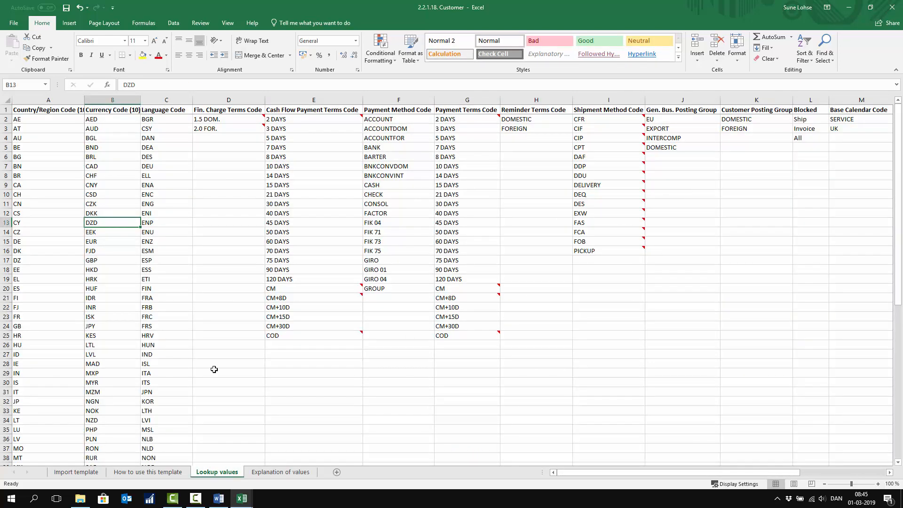
pyautogui.moveTo(314, 126); pyautogui.dragTo(319, 232)
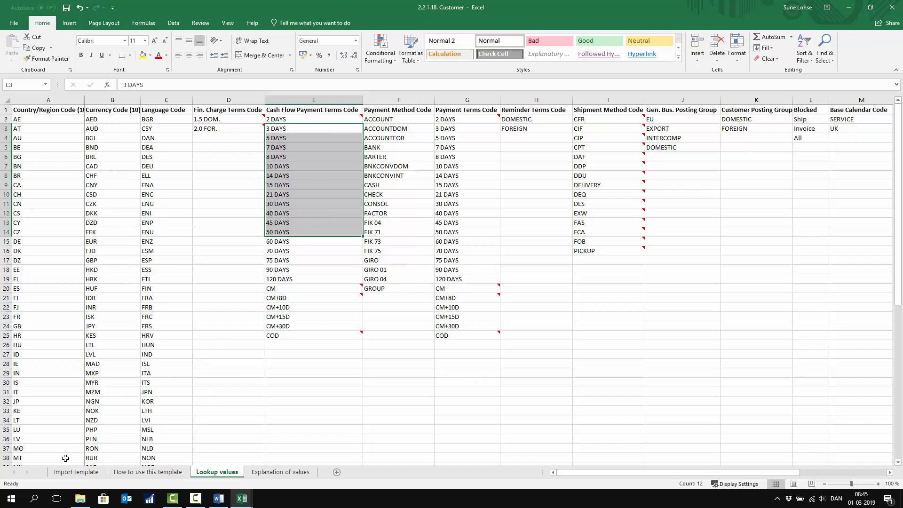
pyautogui.click(77, 472)
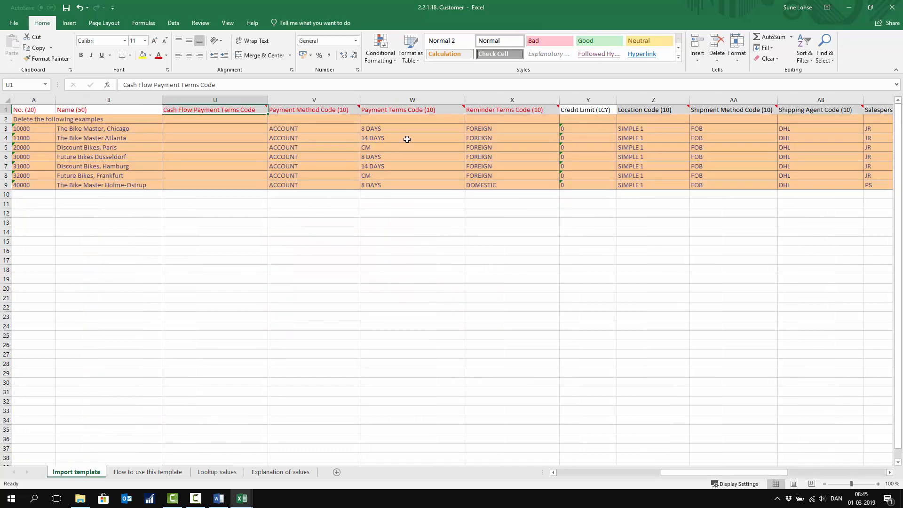
# Check the permitted payment method, payment terms, reminder terms and shipment method codes on the Lookup values sheet and return to Import template.
pyautogui.moveTo(284, 126); pyautogui.dragTo(498, 165)
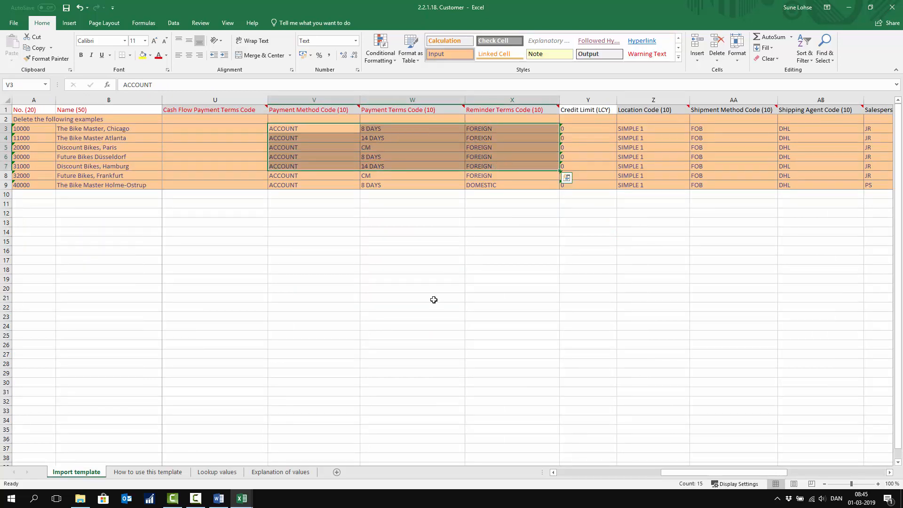
pyautogui.click(226, 472)
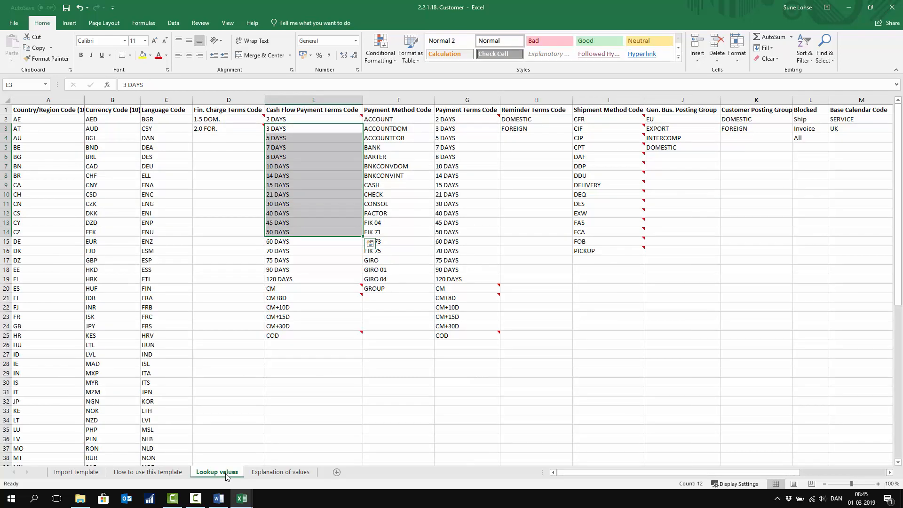
pyautogui.moveTo(409, 119); pyautogui.dragTo(458, 185)
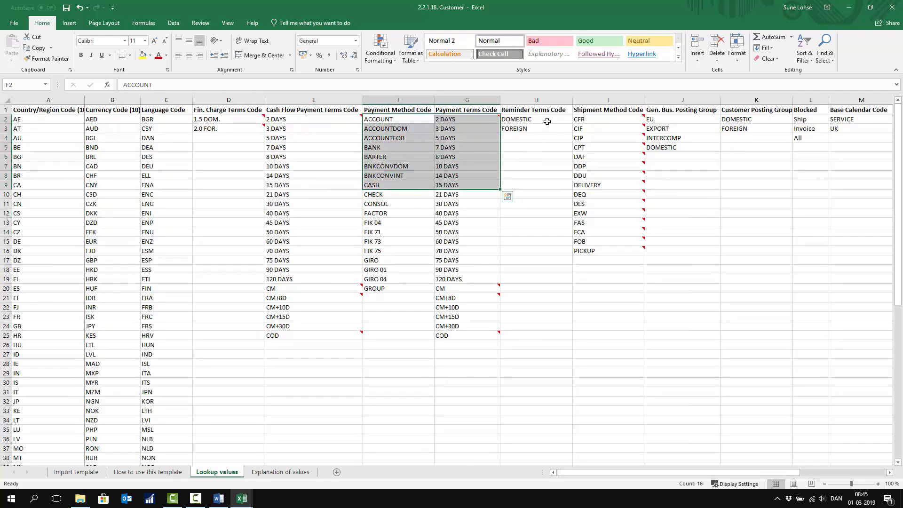
pyautogui.moveTo(545, 120); pyautogui.dragTo(547, 131)
pyautogui.moveTo(605, 130); pyautogui.dragTo(612, 197)
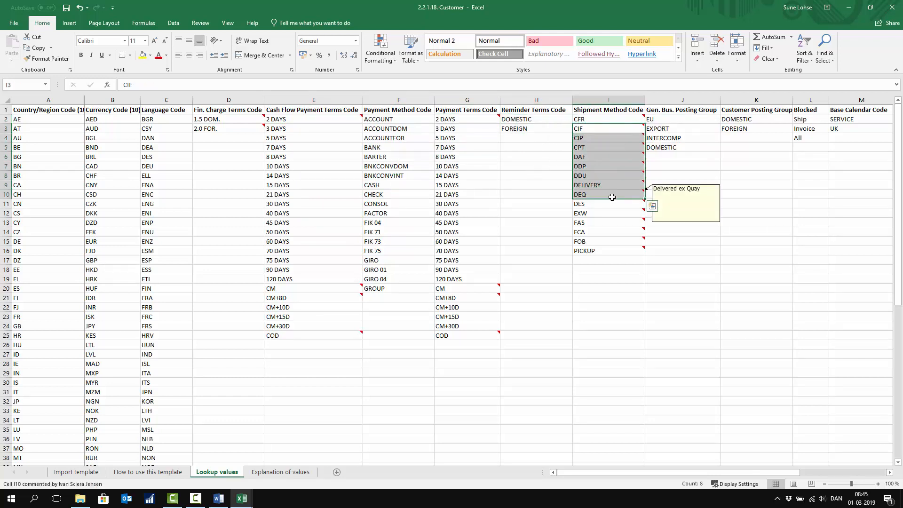
pyautogui.click(551, 196)
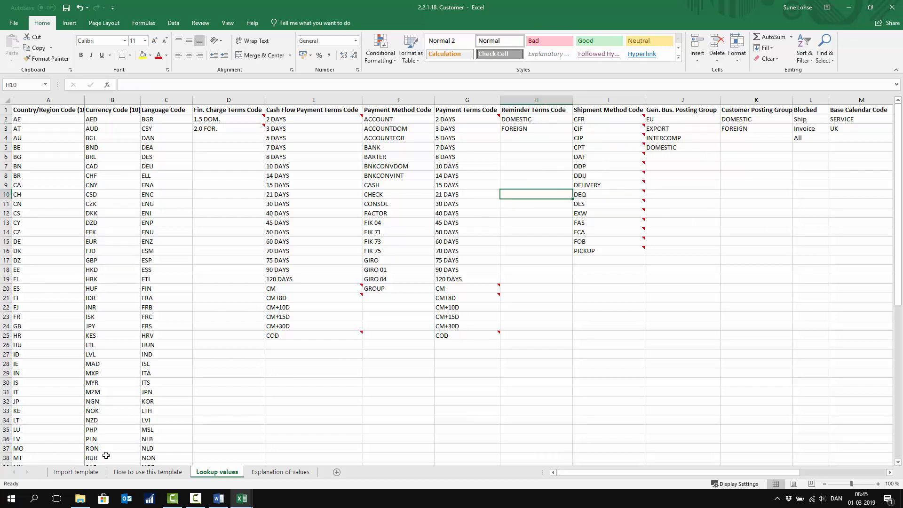
pyautogui.click(98, 472)
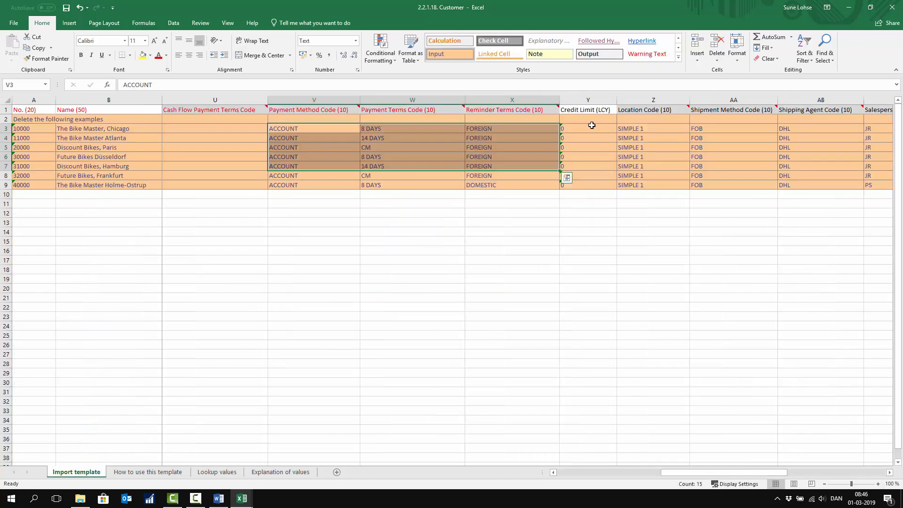
# Examine the example entries in the Shipment Method Code and Location Code columns.
pyautogui.moveTo(705, 119); pyautogui.dragTo(715, 161)
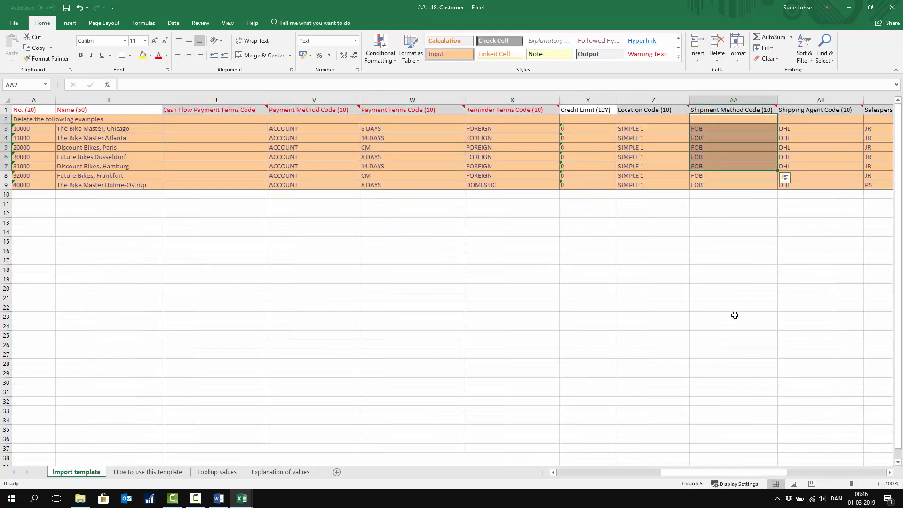
pyautogui.moveTo(646, 124); pyautogui.dragTo(658, 178)
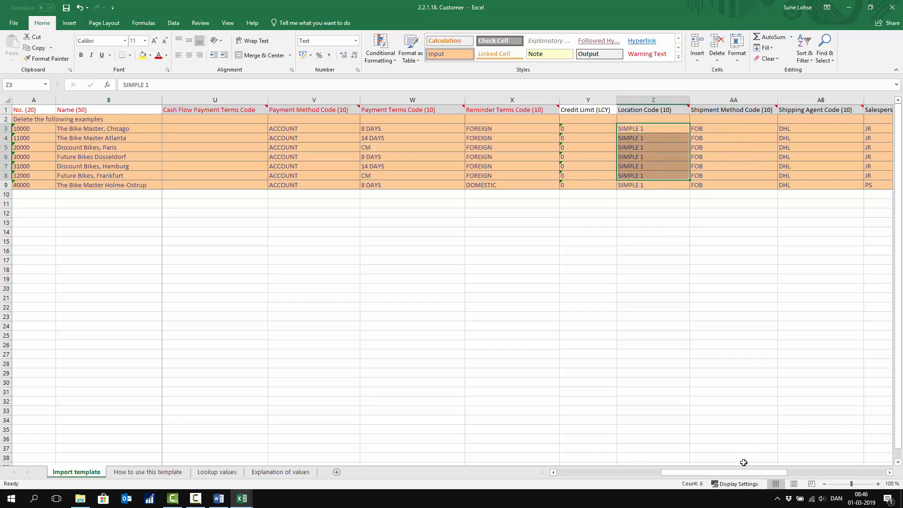
pyautogui.moveTo(744, 475); pyautogui.dragTo(767, 471)
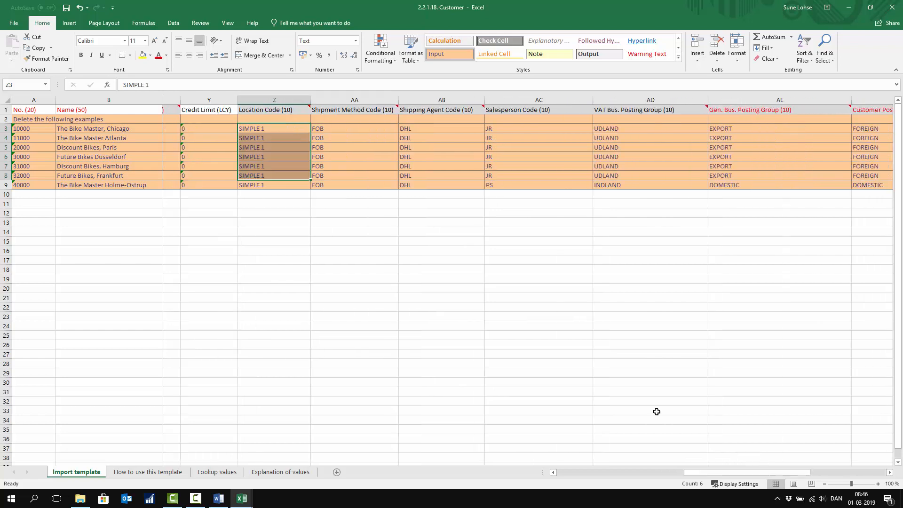
pyautogui.click(261, 127)
pyautogui.moveTo(259, 128); pyautogui.dragTo(259, 153)
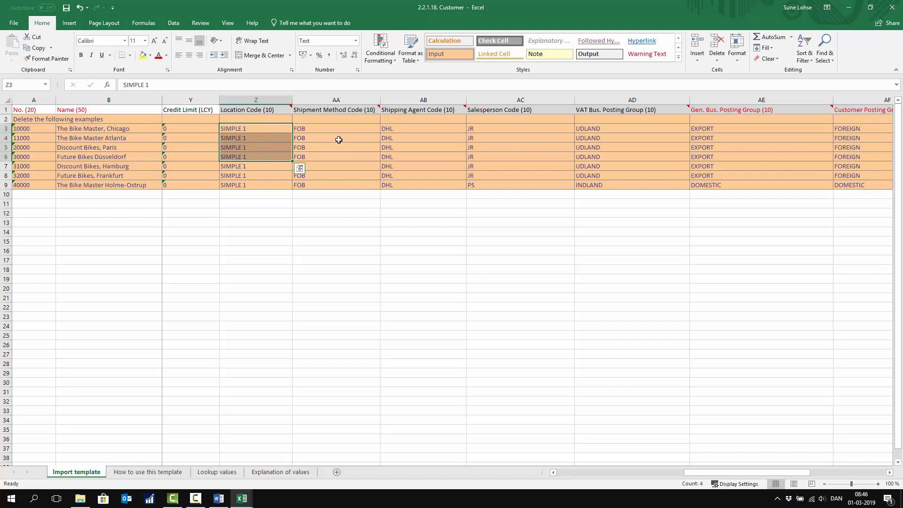
# Examine the example entries in the Shipping Agent Code and Salesperson Code columns without replacing any existing data.
pyautogui.click(416, 130)
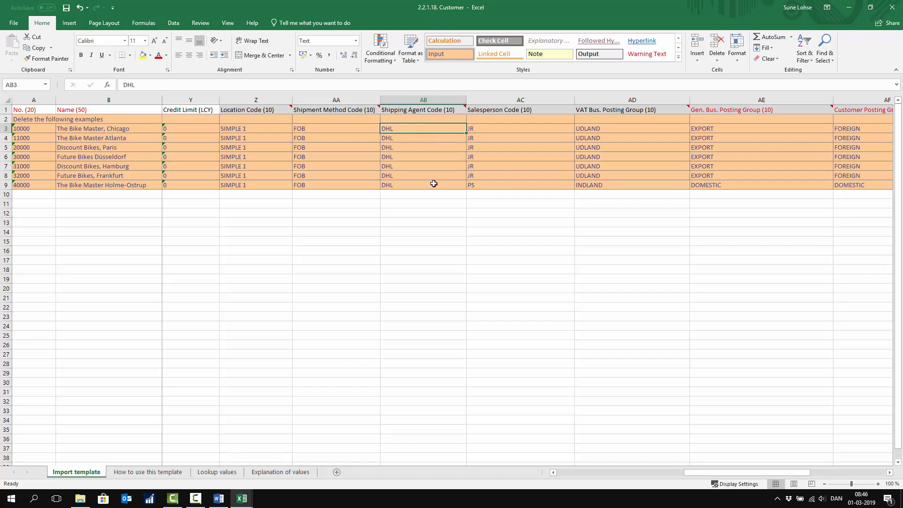
pyautogui.moveTo(406, 124); pyautogui.dragTo(420, 149)
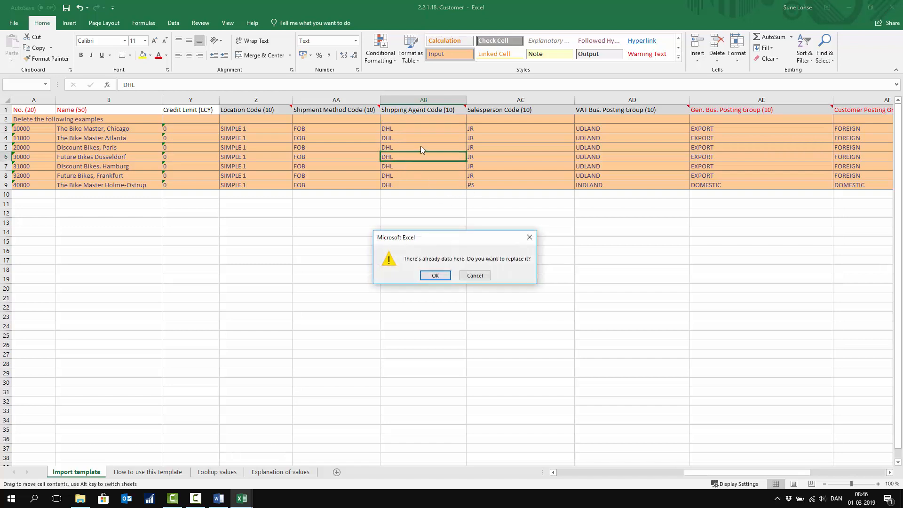
pyautogui.click(476, 277)
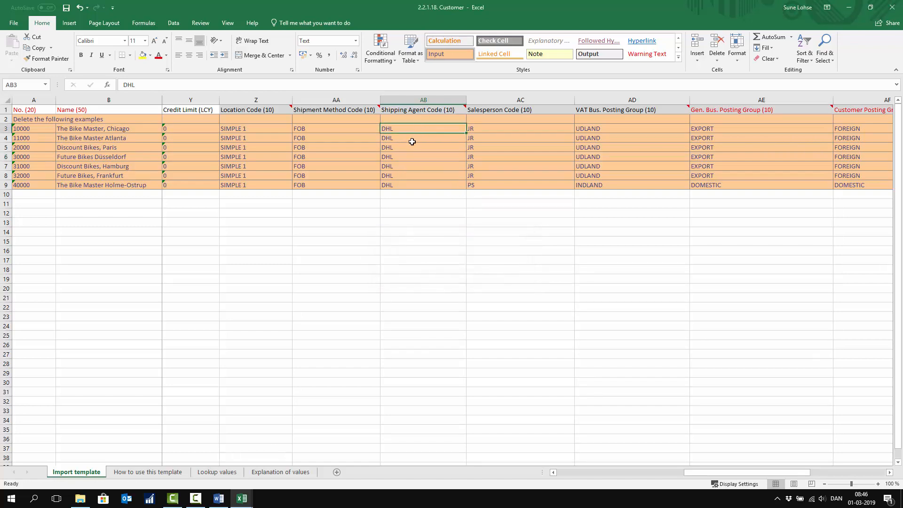
pyautogui.click(412, 139)
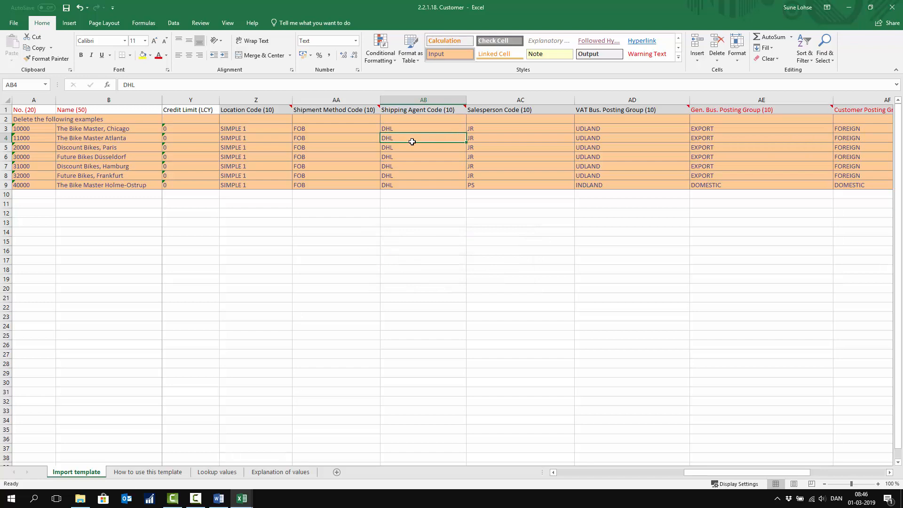
pyautogui.click(510, 135)
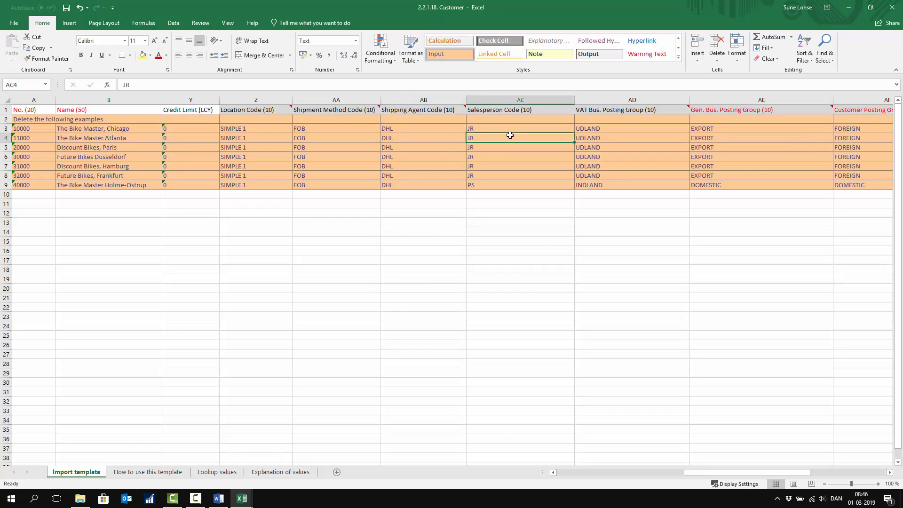
# Compare the VAT, general business and customer posting group examples with the Explanation of values sheet and return to Import template.
pyautogui.click(889, 473)
pyautogui.click(312, 135)
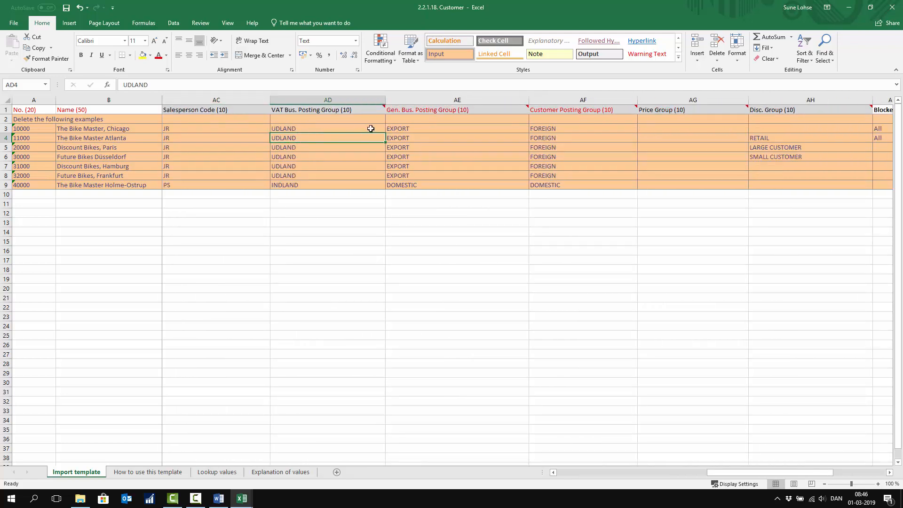
pyautogui.moveTo(362, 129); pyautogui.dragTo(559, 175)
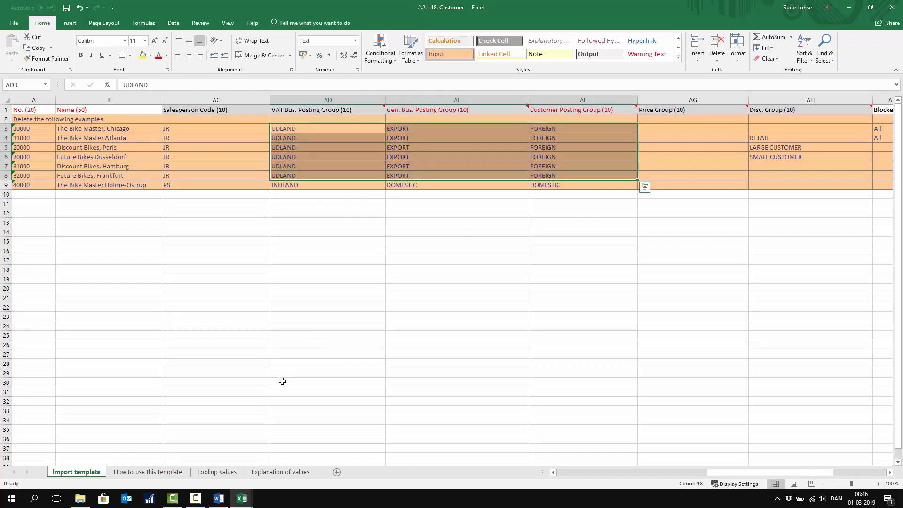
pyautogui.click(288, 476)
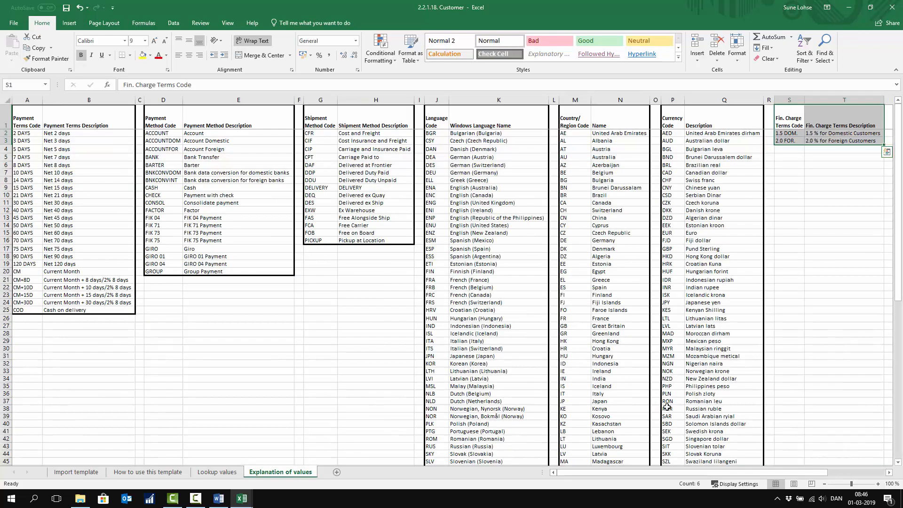
pyautogui.moveTo(704, 477); pyautogui.dragTo(760, 472)
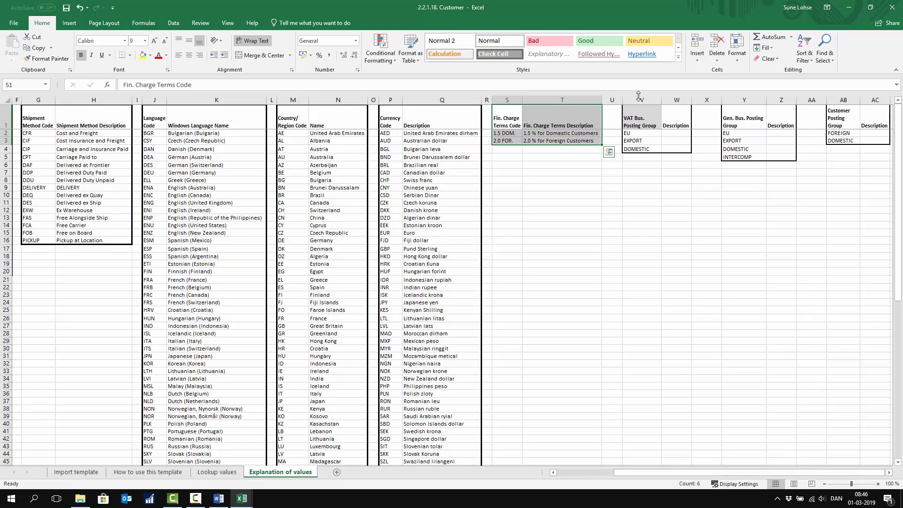
pyautogui.moveTo(639, 118); pyautogui.dragTo(850, 164)
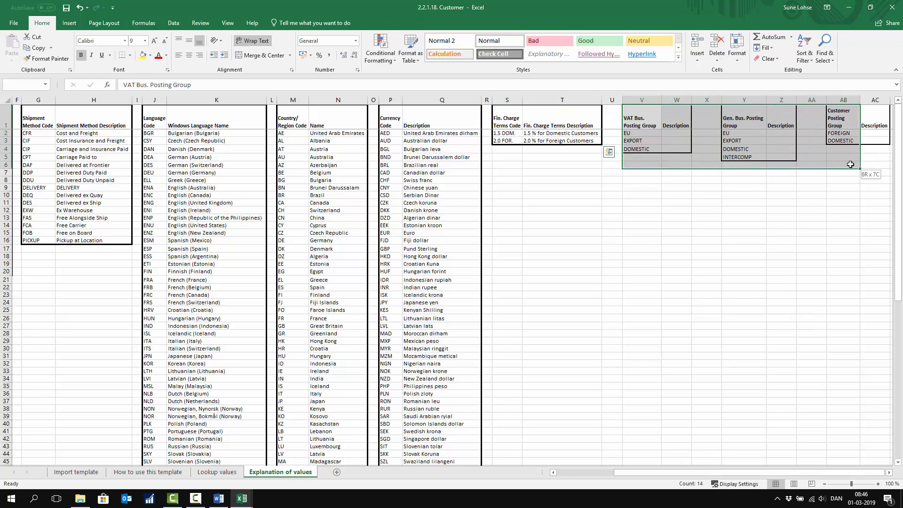
pyautogui.click(641, 140)
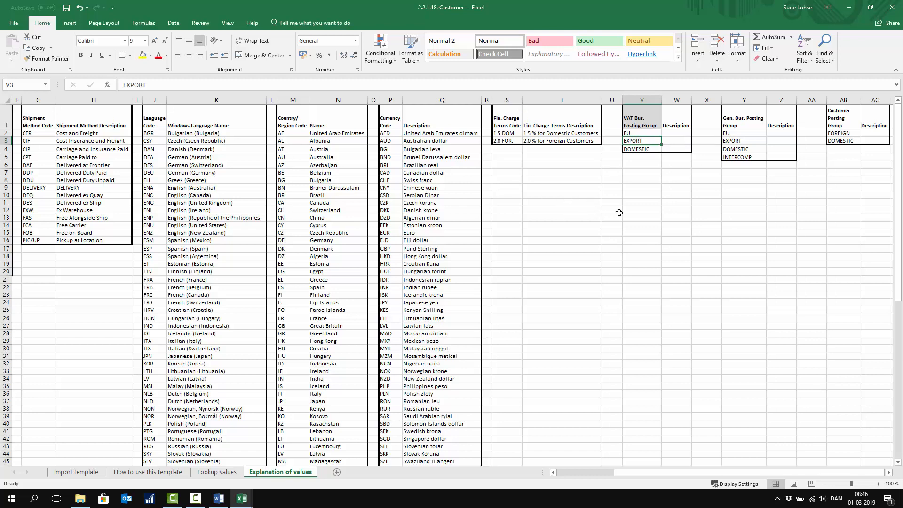
pyautogui.click(77, 472)
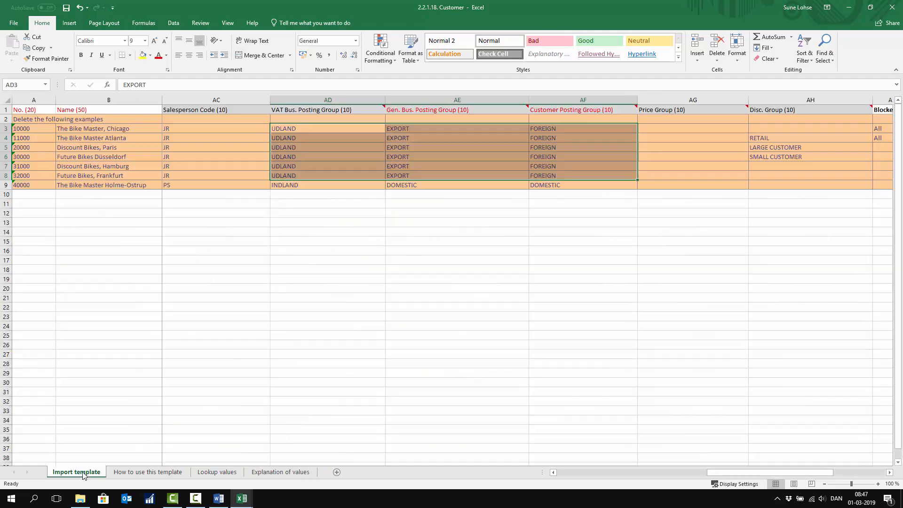
# Review the columns from Price Group onward and examine the example entries in the Blocked column.
pyautogui.click(690, 129)
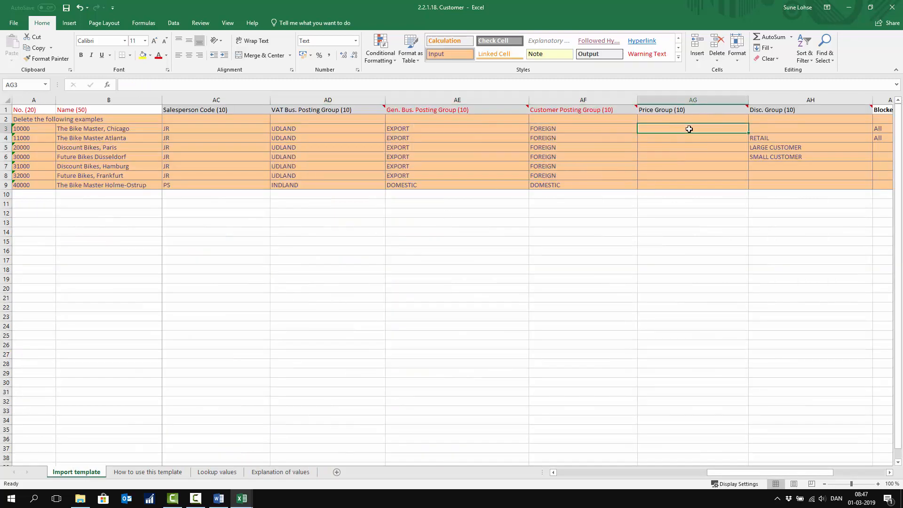
pyautogui.press('Right')
pyautogui.press('Right')
pyautogui.press('Right')
pyautogui.press('Right')
pyautogui.press('Right')
pyautogui.press('Right')
pyautogui.press('Right')
pyautogui.press('Right')
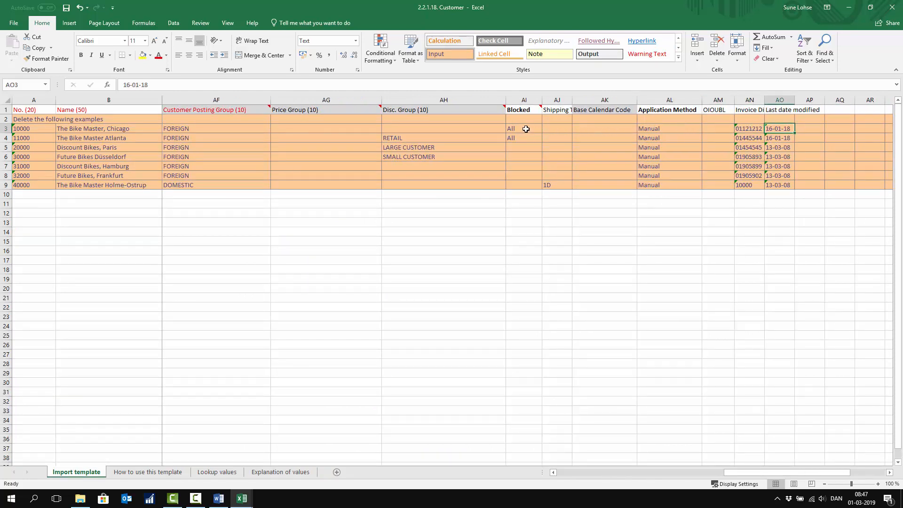
pyautogui.moveTo(527, 130); pyautogui.dragTo(525, 140)
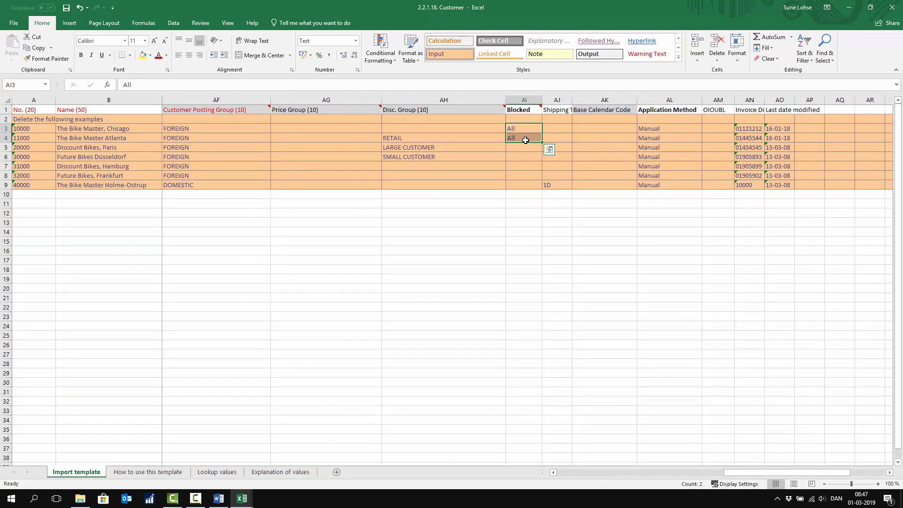
# Examine the Shipping Time heading with its example for customer 40000, and the Base Calendar Code column.
pyautogui.click(562, 110)
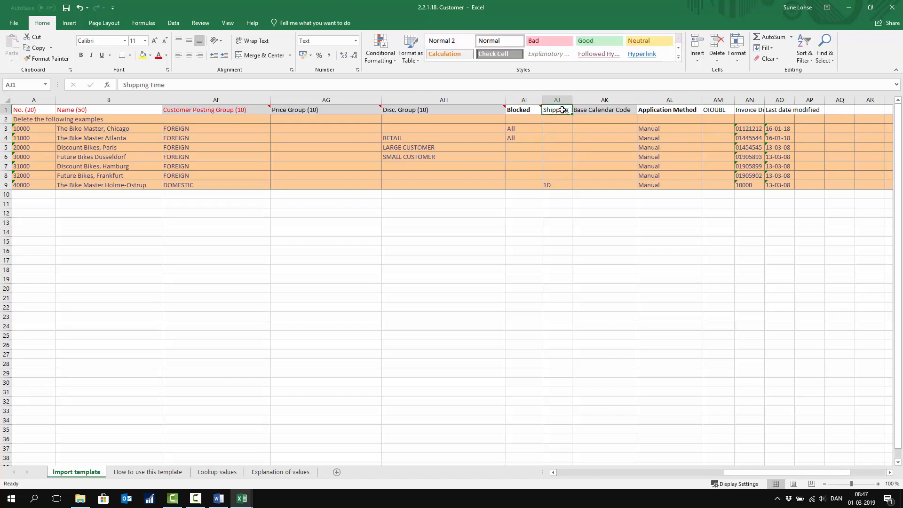
pyautogui.click(558, 185)
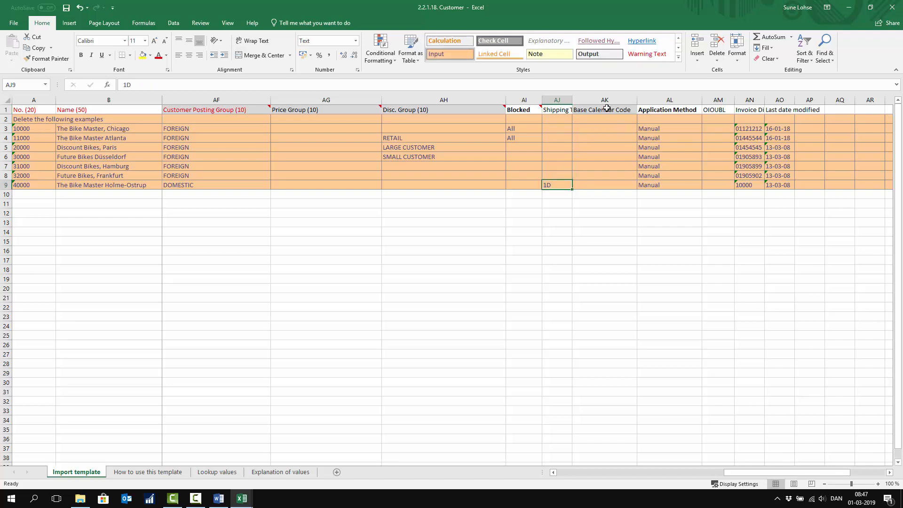
pyautogui.moveTo(603, 121); pyautogui.dragTo(606, 164)
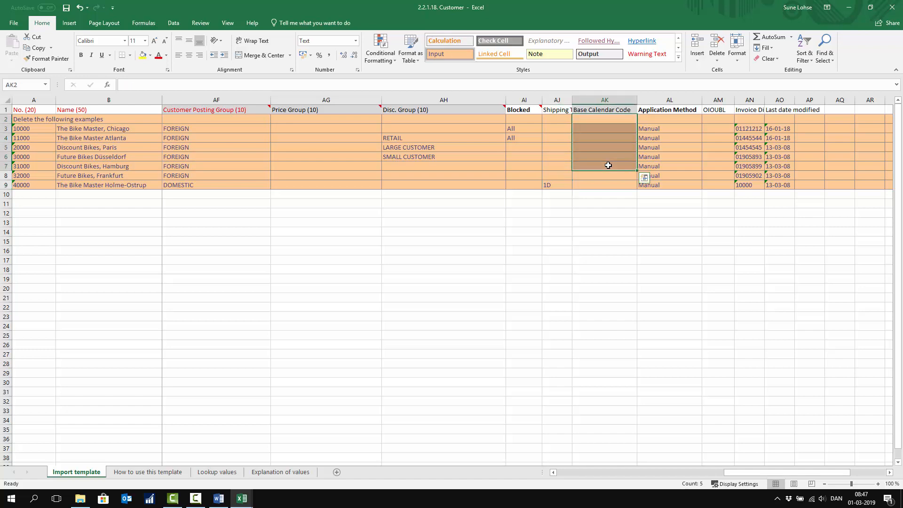
# Examine the example entries from Application Method through Last date modified, focusing on the Application Method column.
pyautogui.click(676, 126)
pyautogui.press('Right')
pyautogui.press('Right')
pyautogui.press('Right')
pyautogui.press('Right')
pyautogui.press('Right')
pyautogui.press('Right')
pyautogui.press('Right')
pyautogui.press('Right')
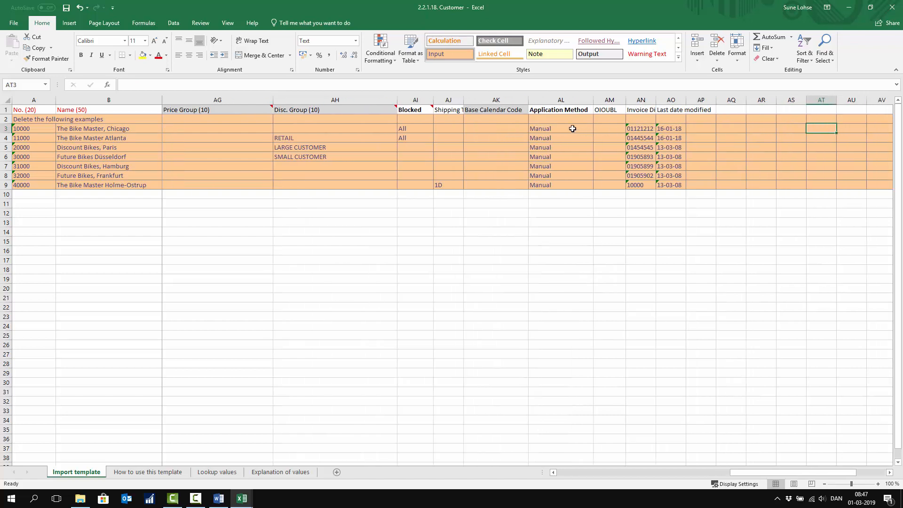
pyautogui.moveTo(572, 128); pyautogui.dragTo(663, 169)
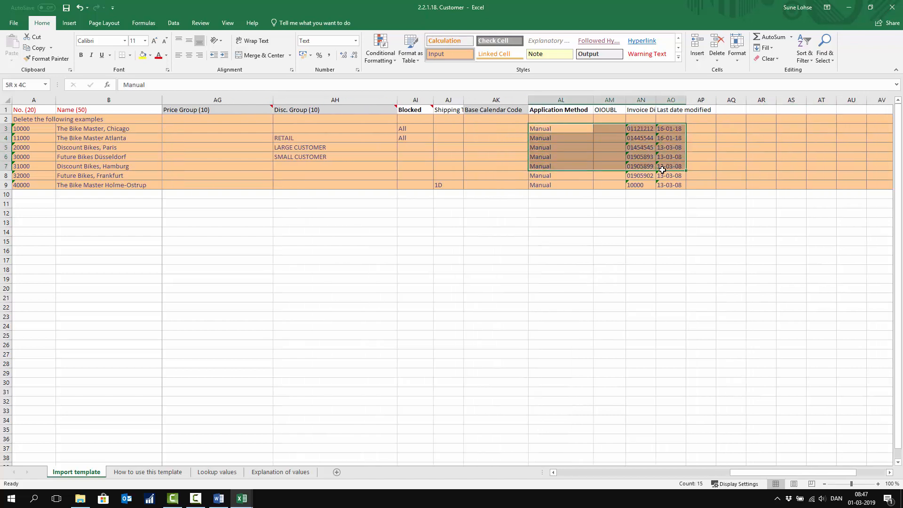
pyautogui.click(574, 113)
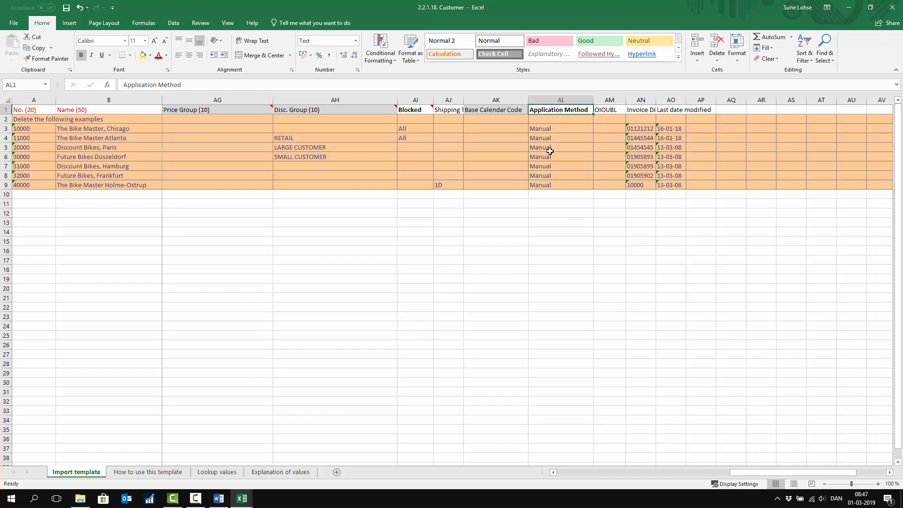
pyautogui.click(570, 139)
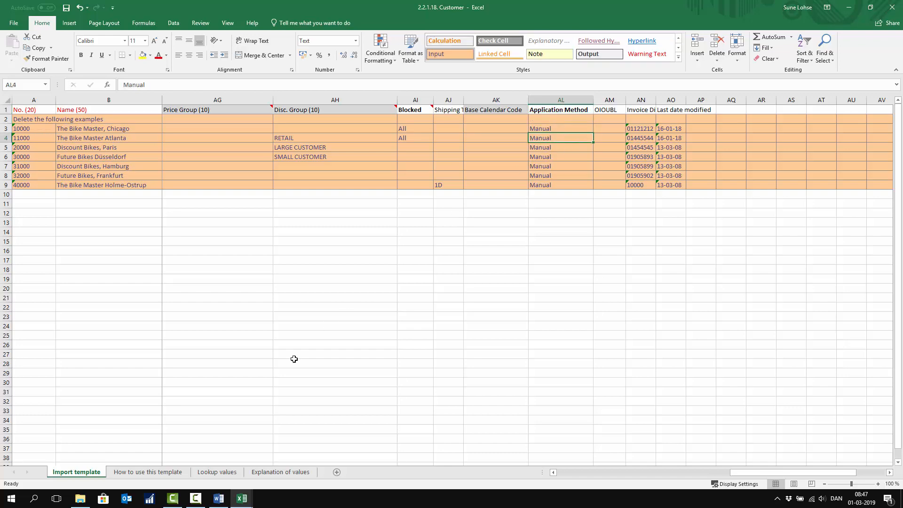
# Check the permitted Application Method and Base Calendar Code entries on the Lookup values sheet and return to the Import template sheet.
pyautogui.click(221, 473)
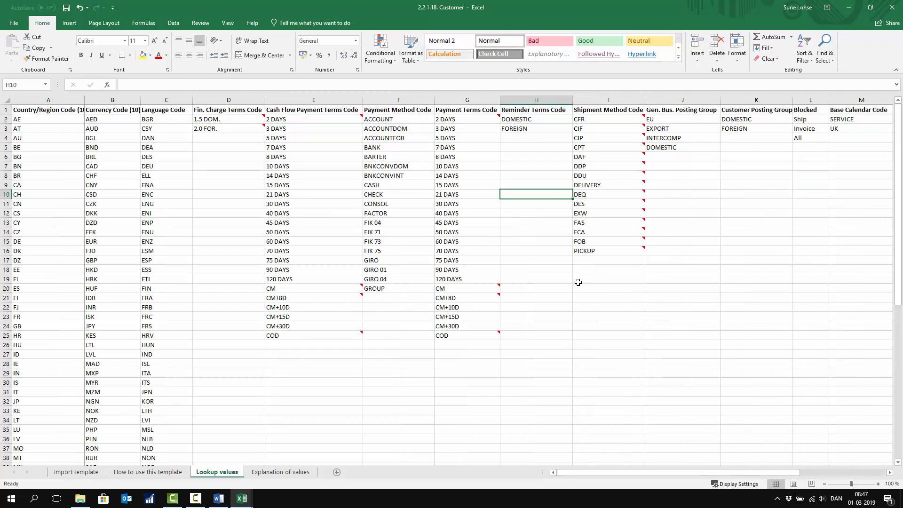
pyautogui.press('Right')
pyautogui.press('Right')
pyautogui.press('Right')
pyautogui.press('Right')
pyautogui.press('Right')
pyautogui.press('Right')
pyautogui.press('Right')
pyautogui.press('Right')
pyautogui.press('Right')
pyautogui.press('Left')
pyautogui.press('Left')
pyautogui.press('Left')
pyautogui.press('Left')
pyautogui.press('Left')
pyautogui.press('Left')
pyautogui.press('Left')
pyautogui.press('Left')
pyautogui.press('Left')
pyautogui.press('Left')
pyautogui.press('Left')
pyautogui.press('Left')
pyautogui.press('Left')
pyautogui.press('Left')
pyautogui.press('Left')
pyautogui.press('Left')
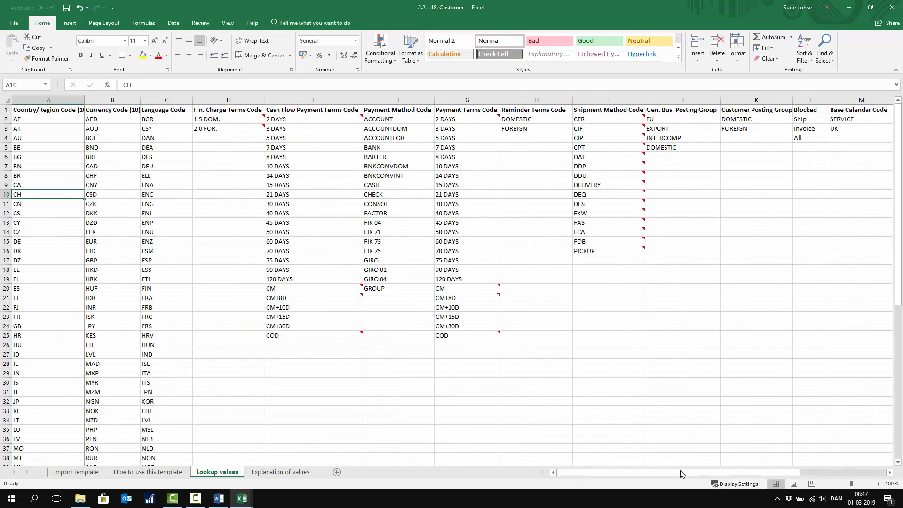
pyautogui.moveTo(682, 473); pyautogui.dragTo(744, 456)
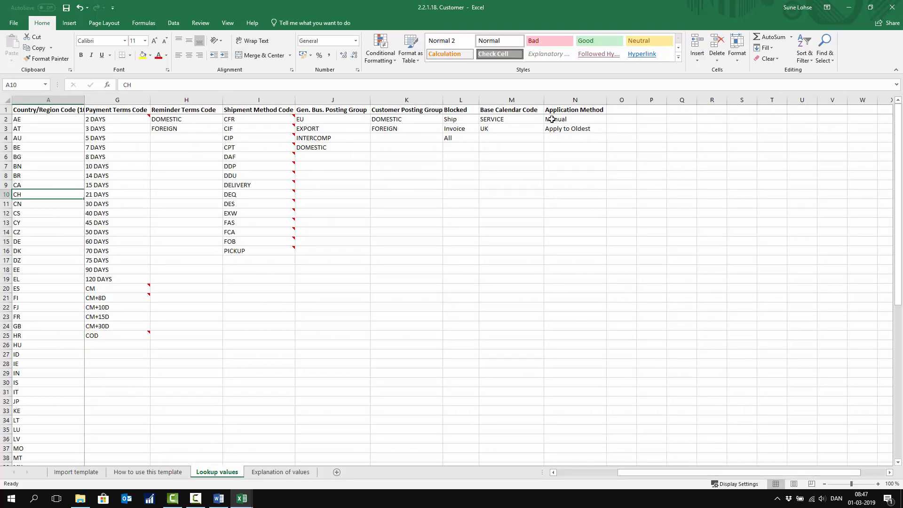
pyautogui.moveTo(564, 120); pyautogui.dragTo(517, 127)
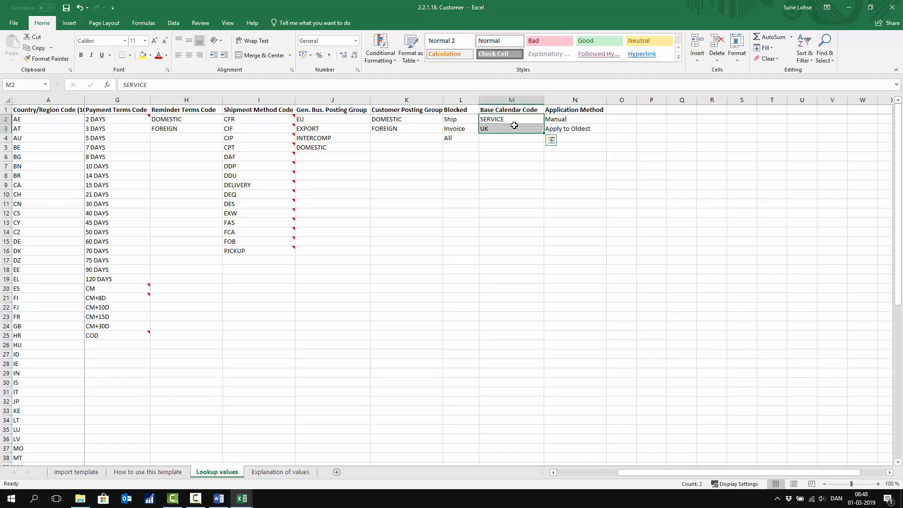
pyautogui.click(509, 118)
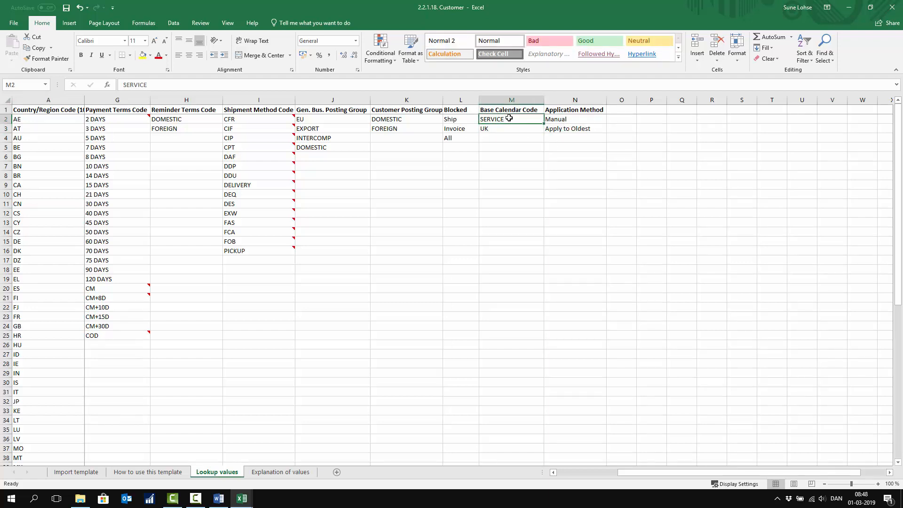
pyautogui.click(74, 474)
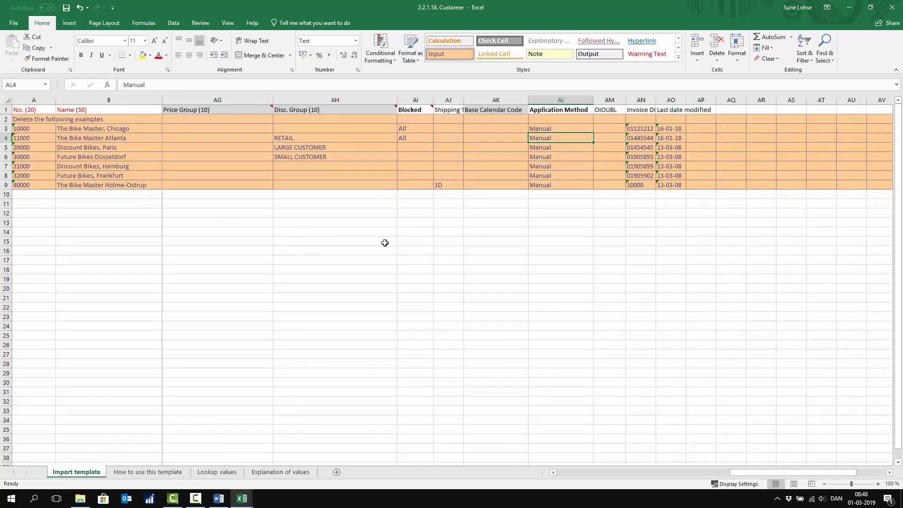